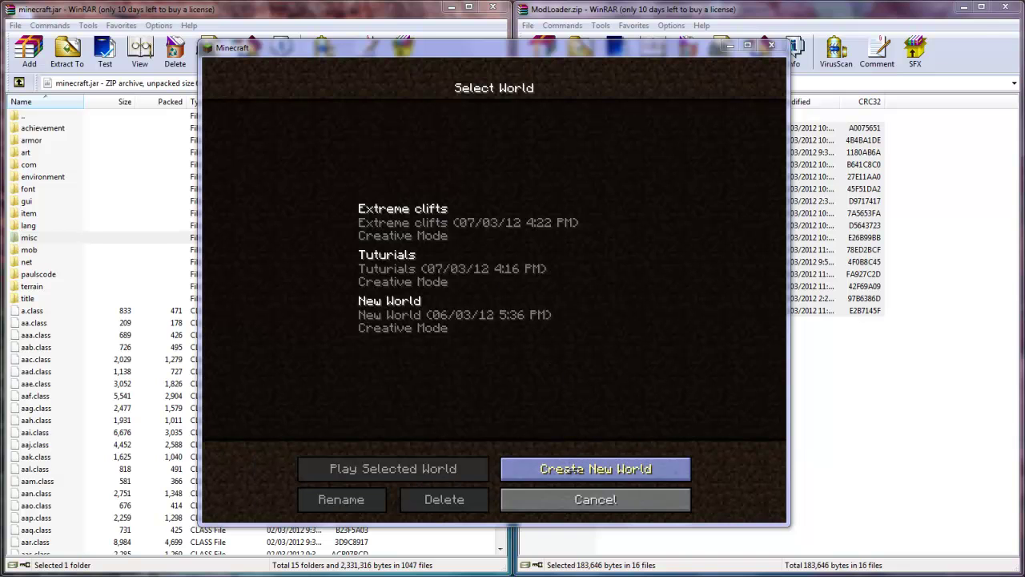
Start creating a new world with the world type Superfun and continue to its customization level choice
{"action": "left_click", "coordinate": [570, 468]}
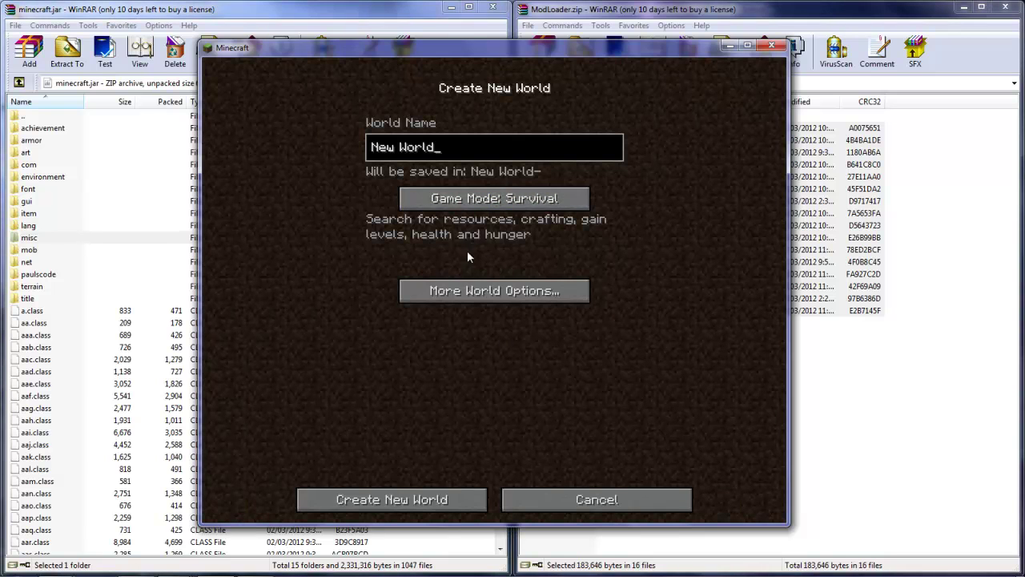
{"action": "left_click", "coordinate": [473, 294]}
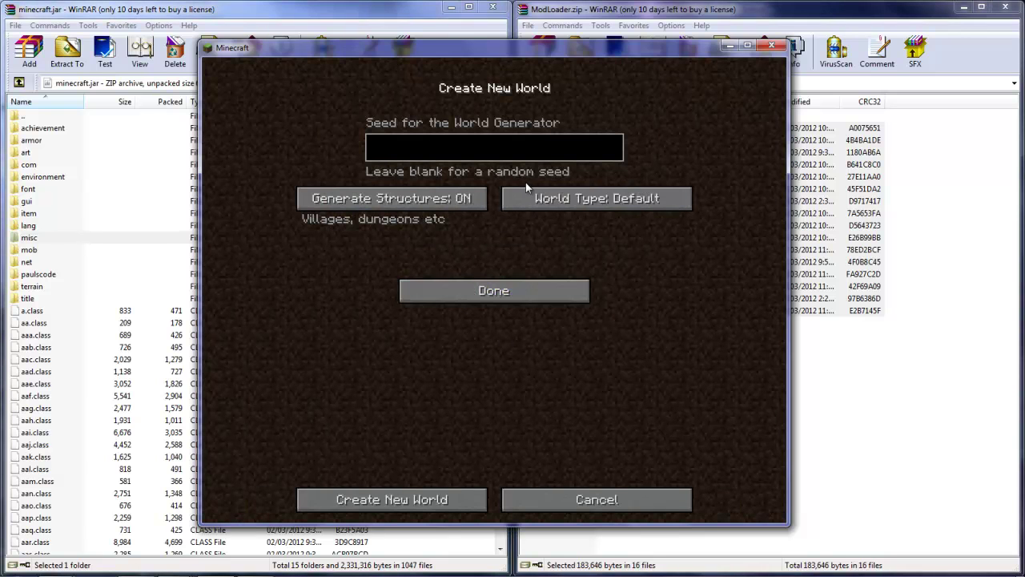
{"action": "left_click", "coordinate": [541, 199]}
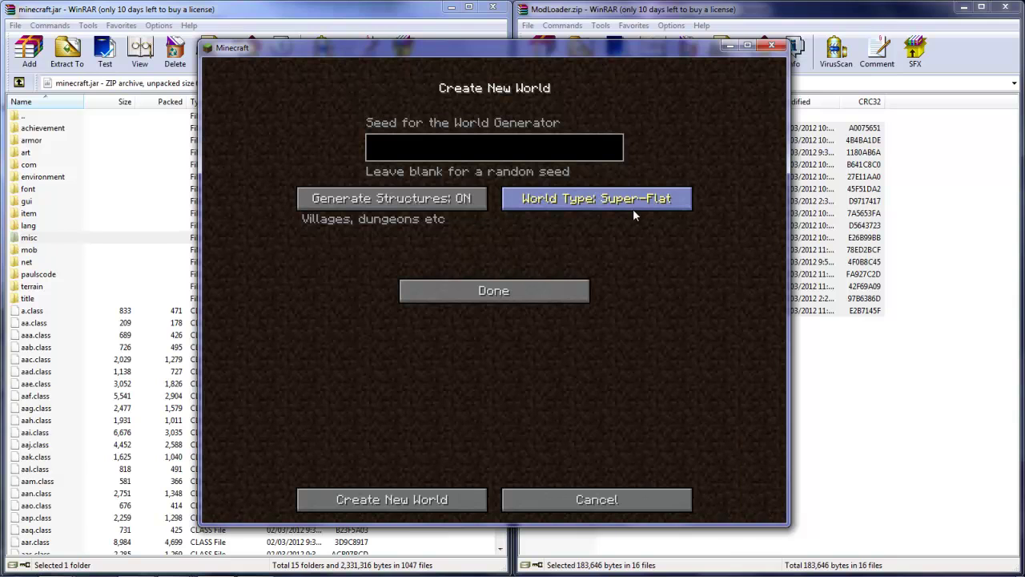
{"action": "left_click", "coordinate": [521, 200]}
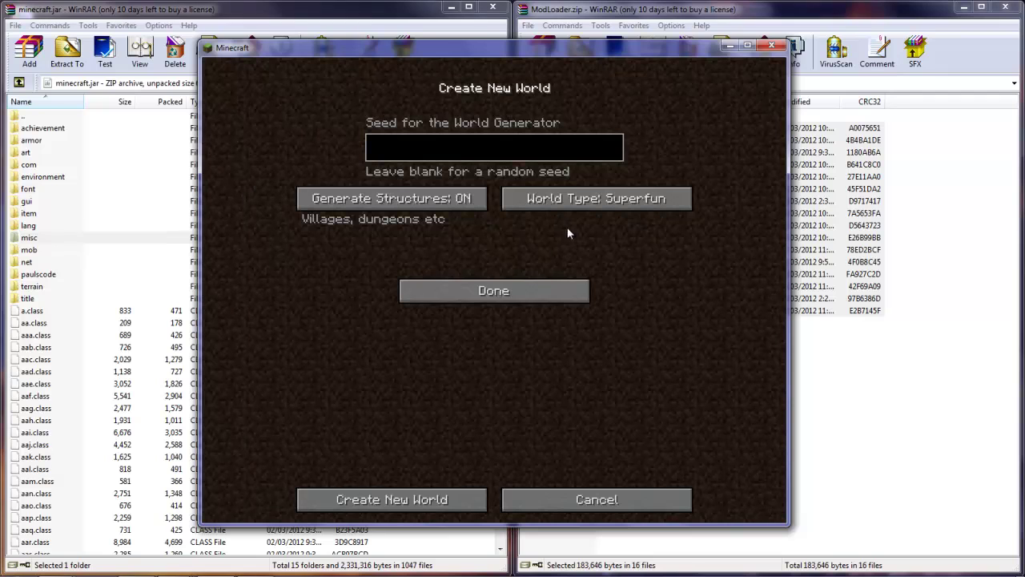
{"action": "left_click", "coordinate": [533, 292]}
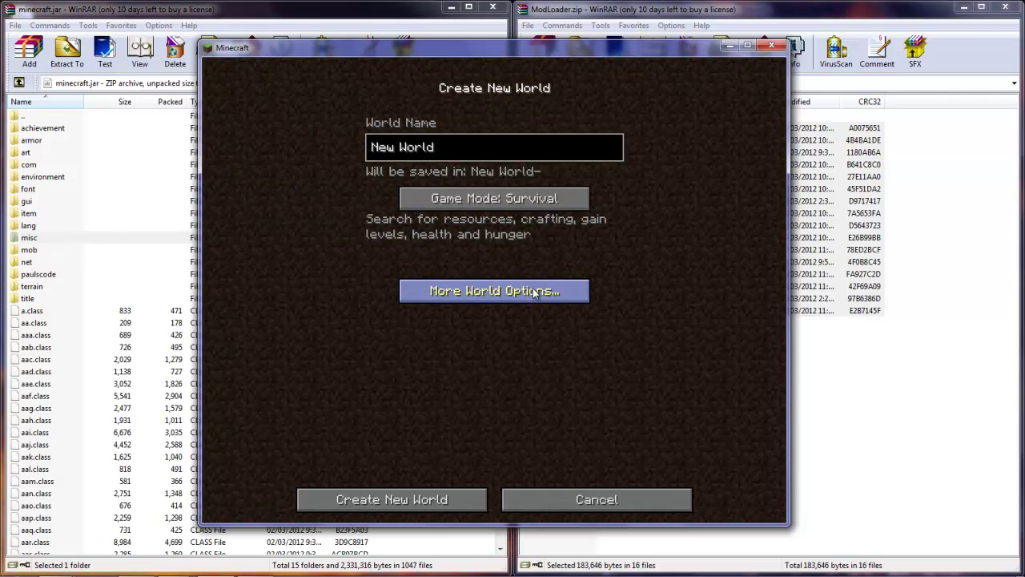
{"action": "left_click", "coordinate": [435, 495]}
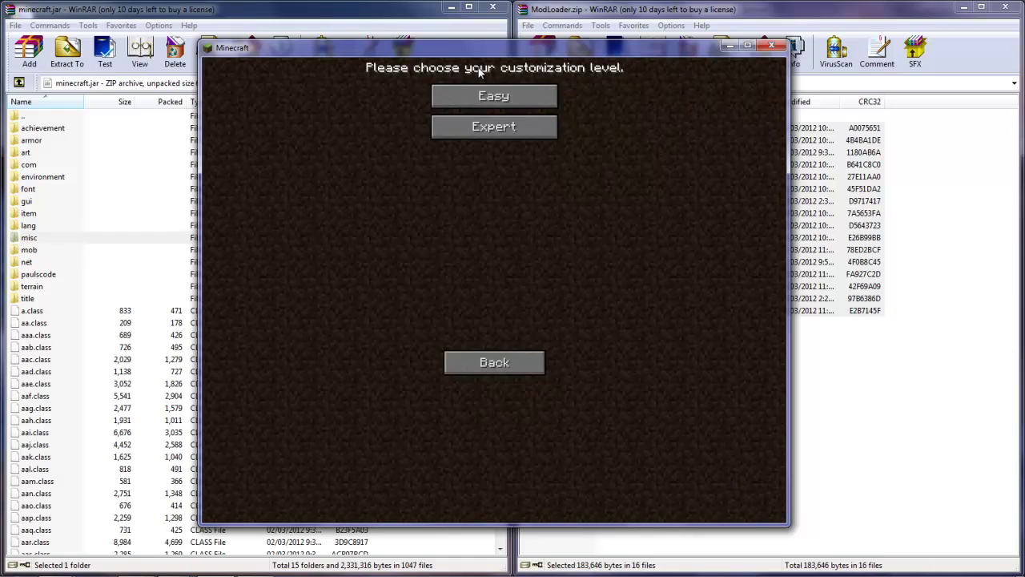
In the Easy custom world settings, set Craziness to 1.000 and Sea Level Scale to about 0.49, and preview the terrain
{"action": "left_click", "coordinate": [513, 97]}
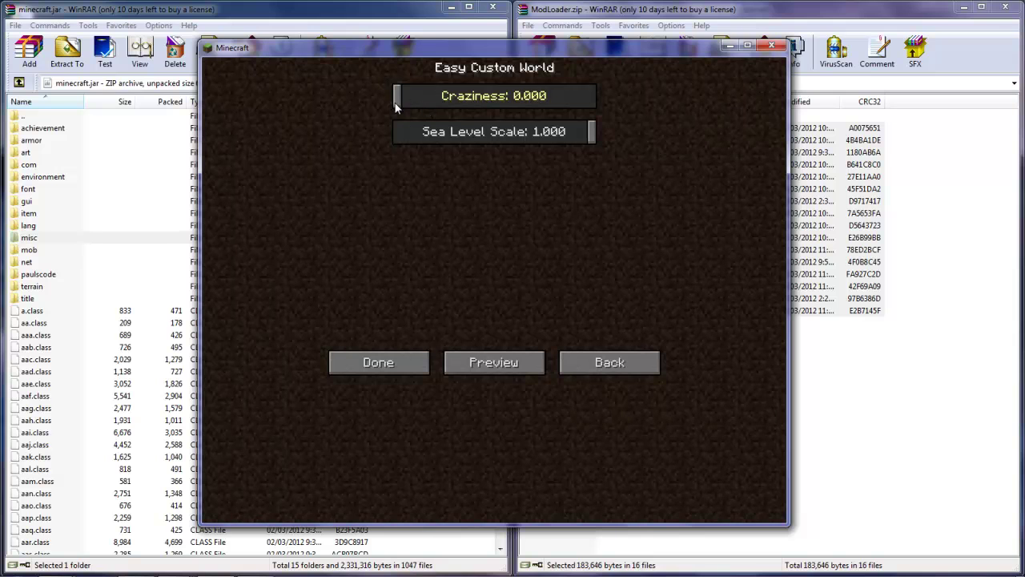
{"action": "left_click_drag", "start_coordinate": [522, 97], "coordinate": [579, 103]}
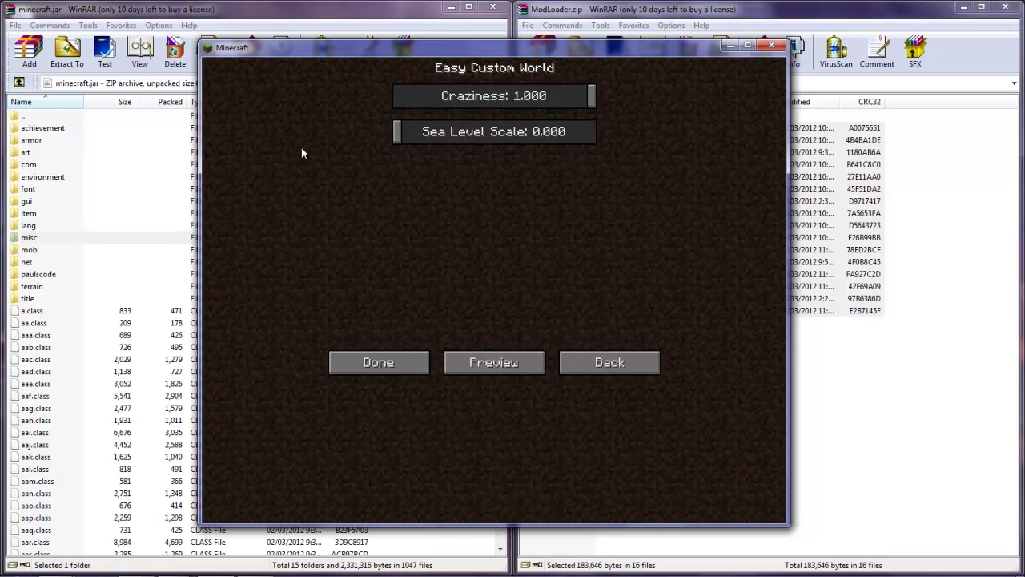
{"action": "left_click_drag", "start_coordinate": [404, 133], "coordinate": [484, 141]}
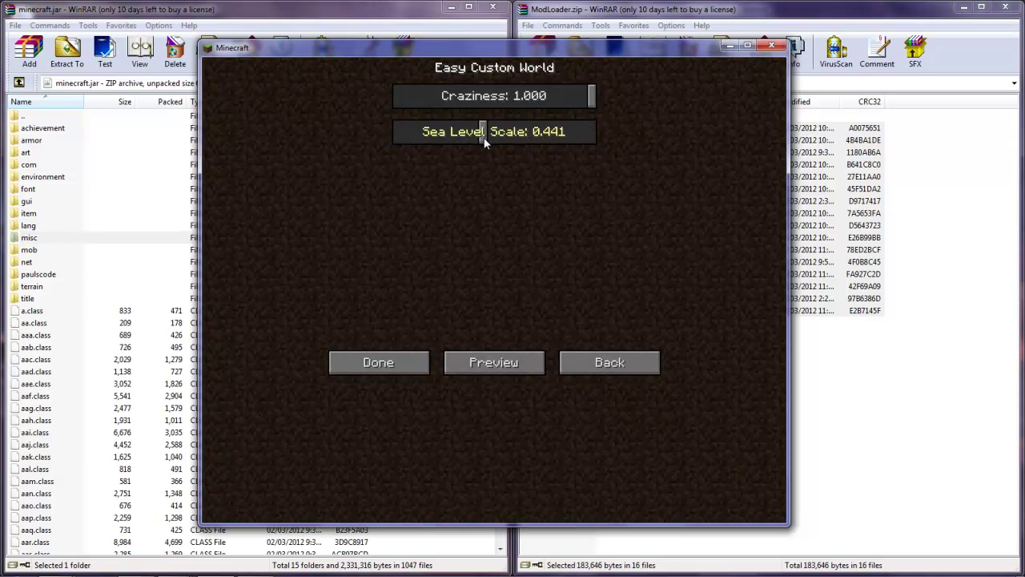
{"action": "left_click", "coordinate": [479, 361]}
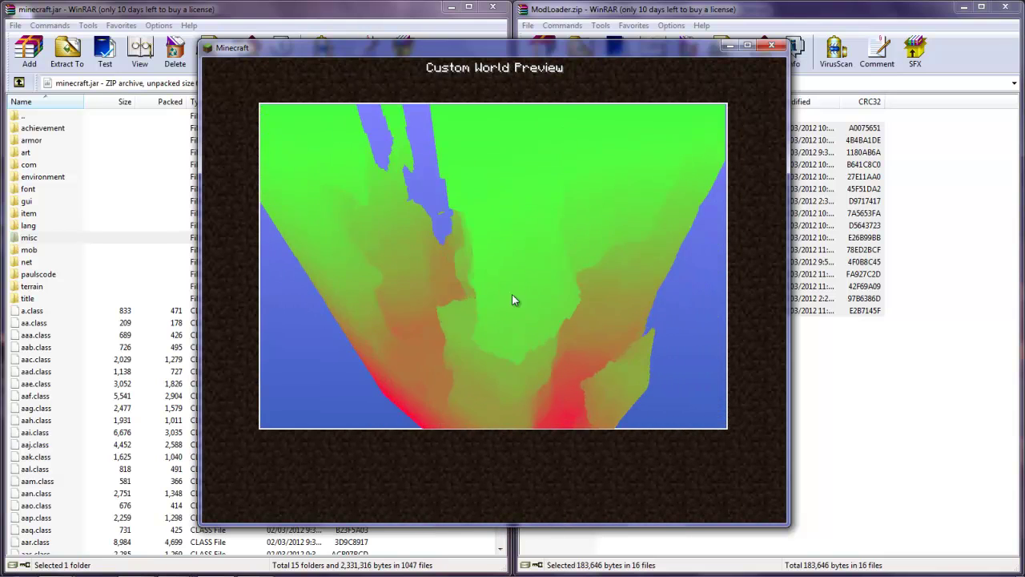
{"action": "left_click", "coordinate": [456, 133]}
Maximize the game window and preview the Easy custom world with Sea Level Scale set to 1.000
{"action": "left_click_drag", "start_coordinate": [473, 48], "coordinate": [472, 4]}
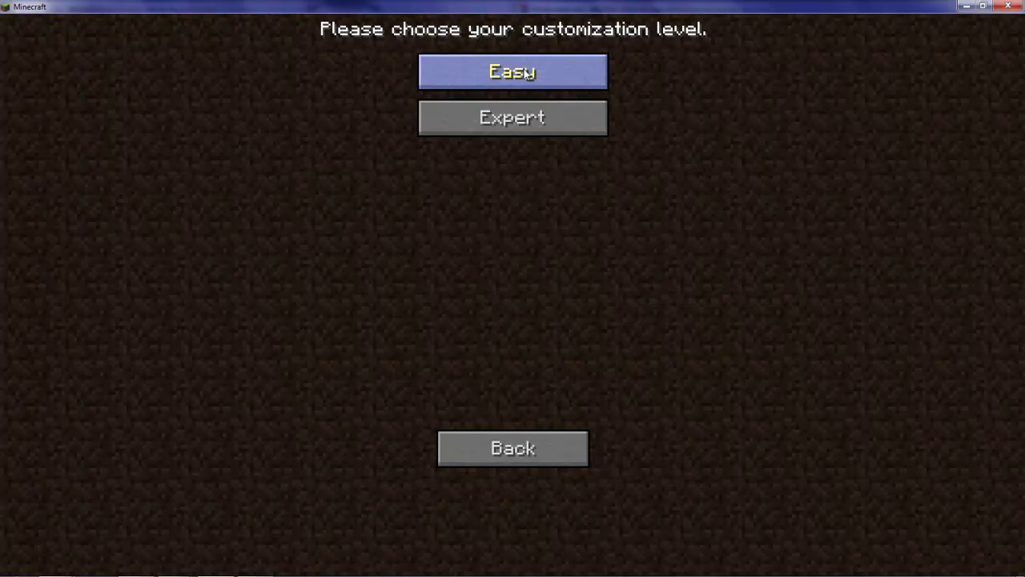
{"action": "left_click", "coordinate": [531, 69]}
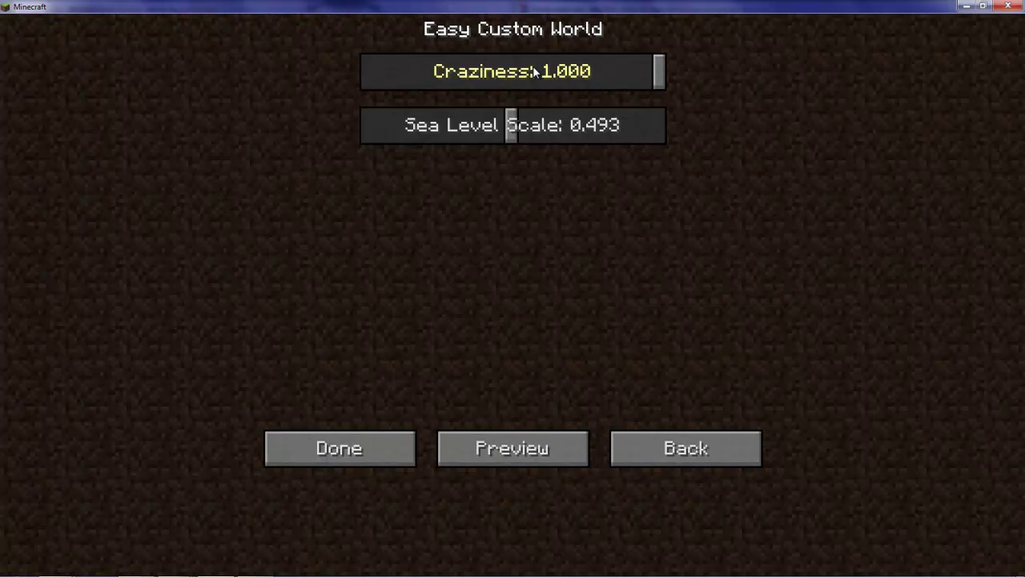
{"action": "left_click_drag", "start_coordinate": [509, 135], "coordinate": [497, 135]}
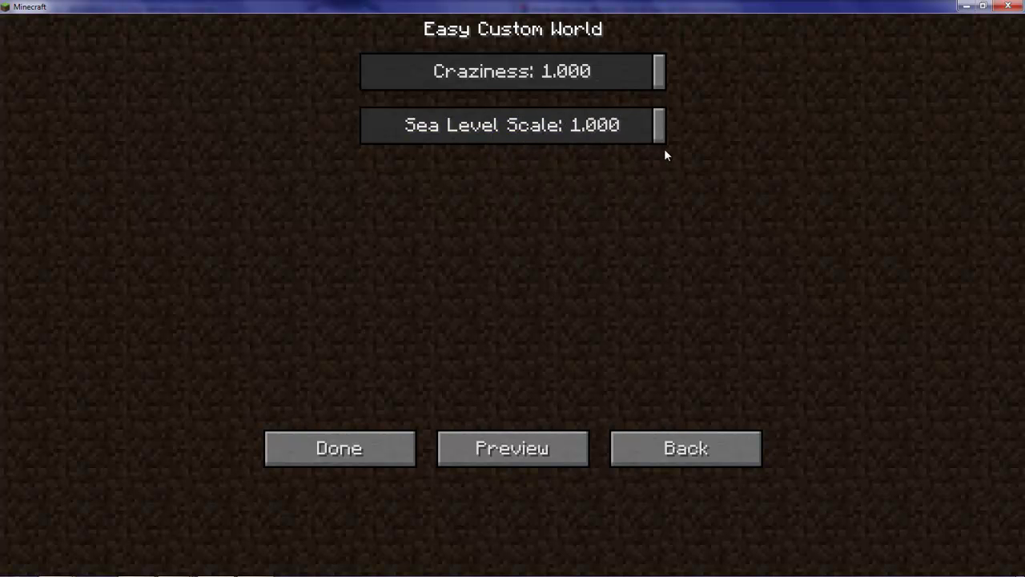
{"action": "left_click", "coordinate": [533, 455]}
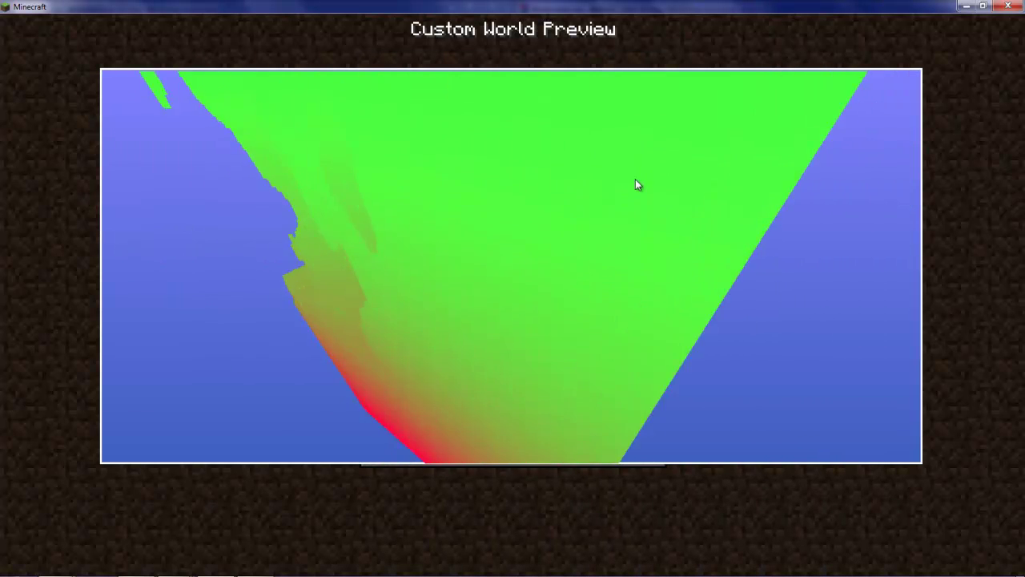
{"action": "key", "text": "Escape"}
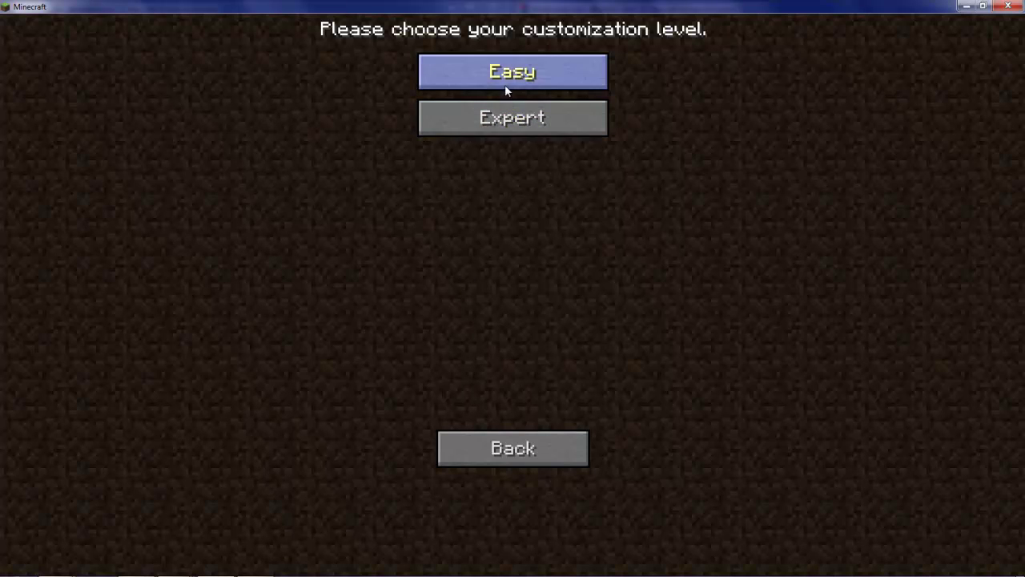
Randomize the Expert custom world settings and preview the resulting terrain
{"action": "left_click", "coordinate": [505, 120]}
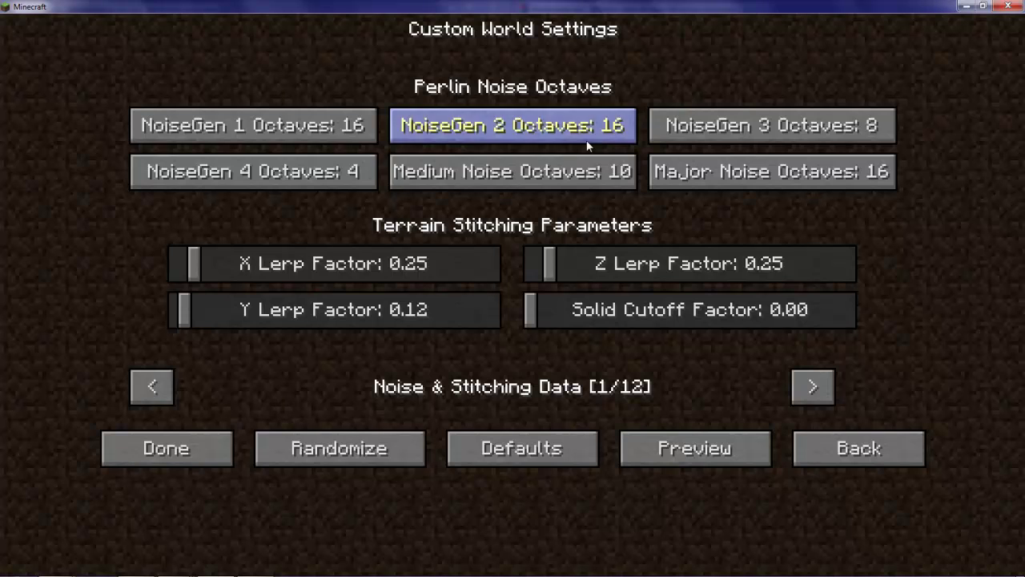
{"action": "left_click", "coordinate": [376, 447]}
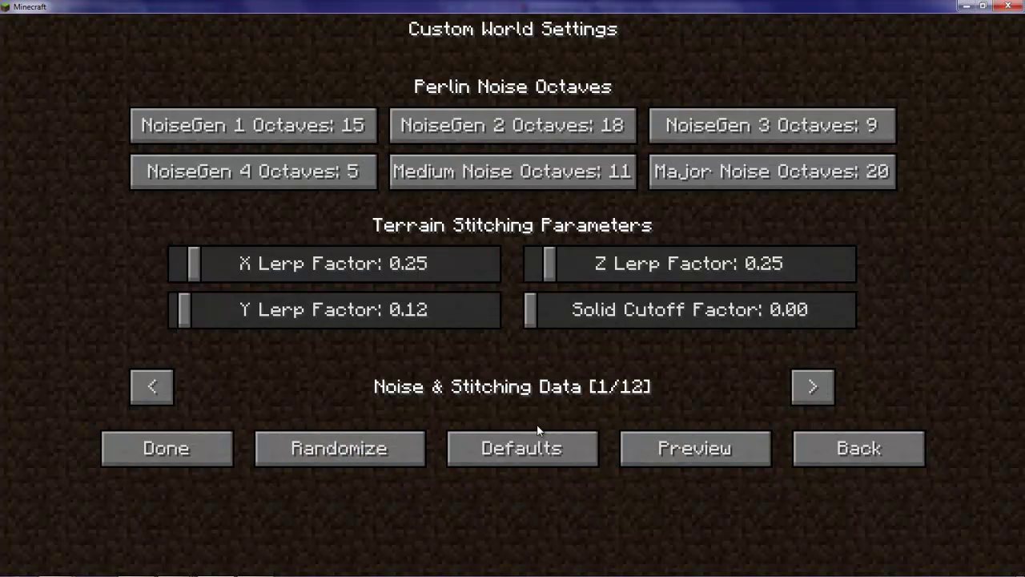
{"action": "left_click", "coordinate": [649, 449]}
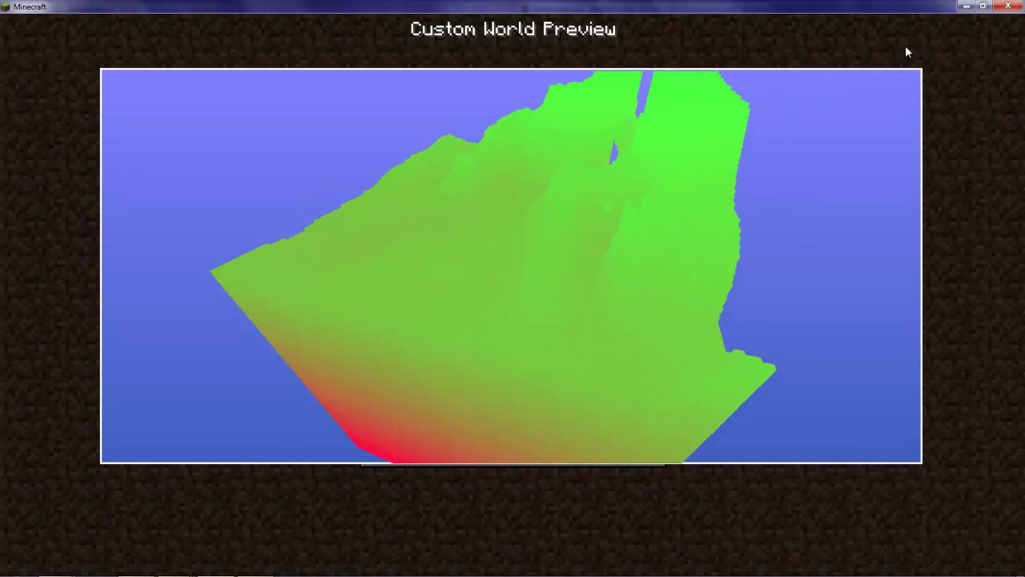
{"action": "key", "text": "Escape"}
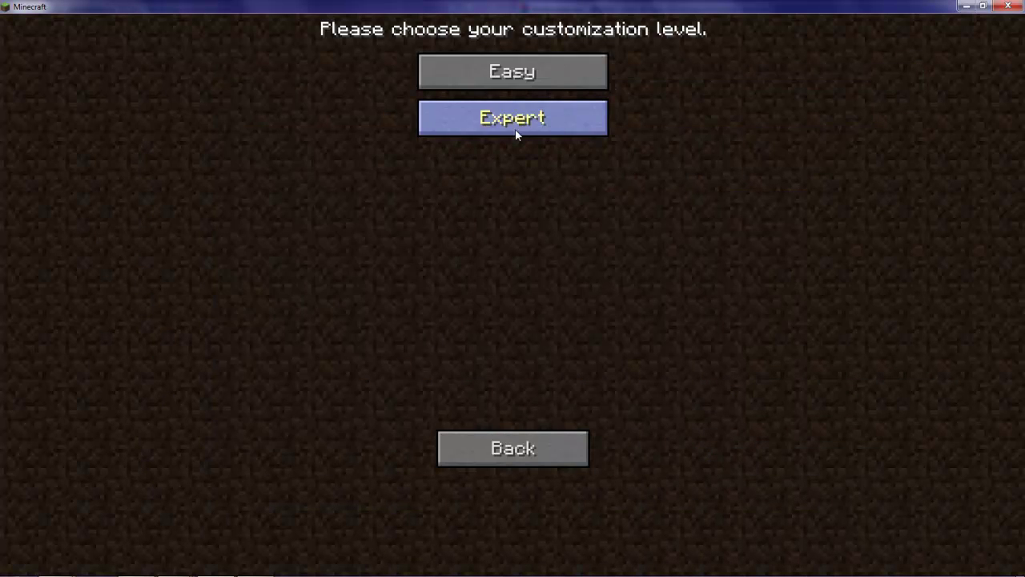
Reopen the Expert settings, randomize them twice more, and preview the terrain
{"action": "left_click", "coordinate": [515, 127]}
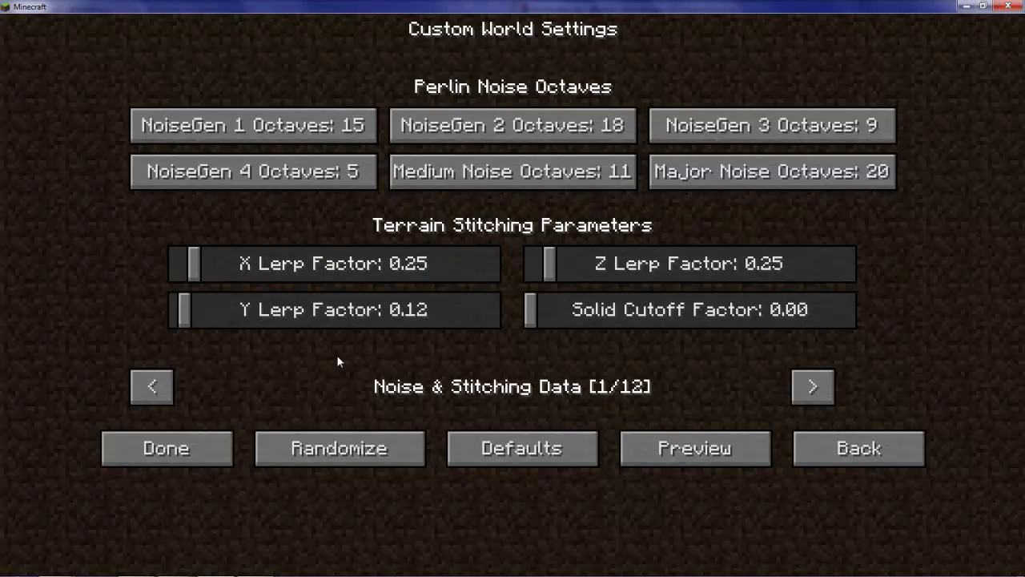
{"action": "left_click", "coordinate": [367, 450]}
{"action": "left_click", "coordinate": [371, 449]}
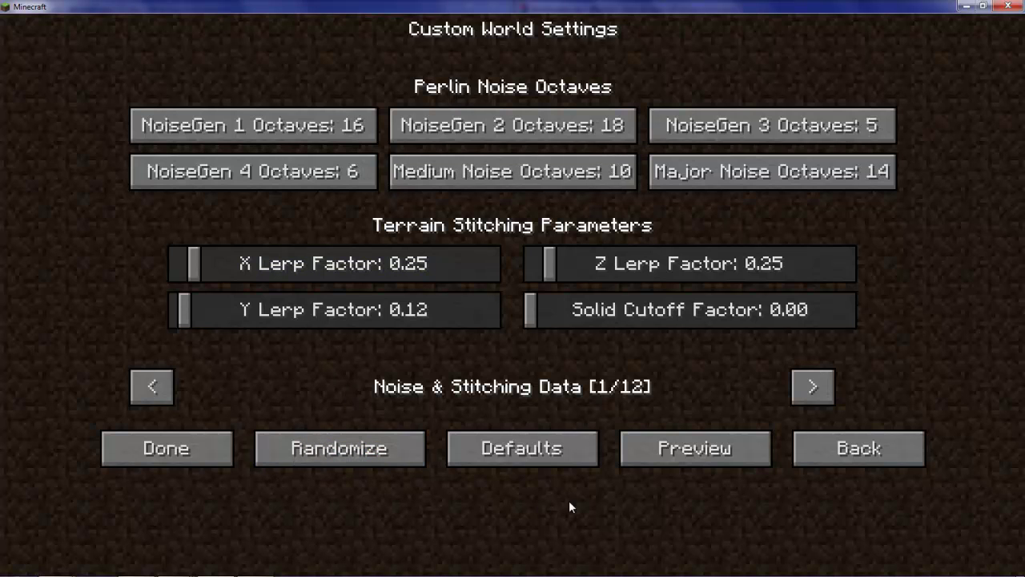
{"action": "left_click", "coordinate": [705, 450]}
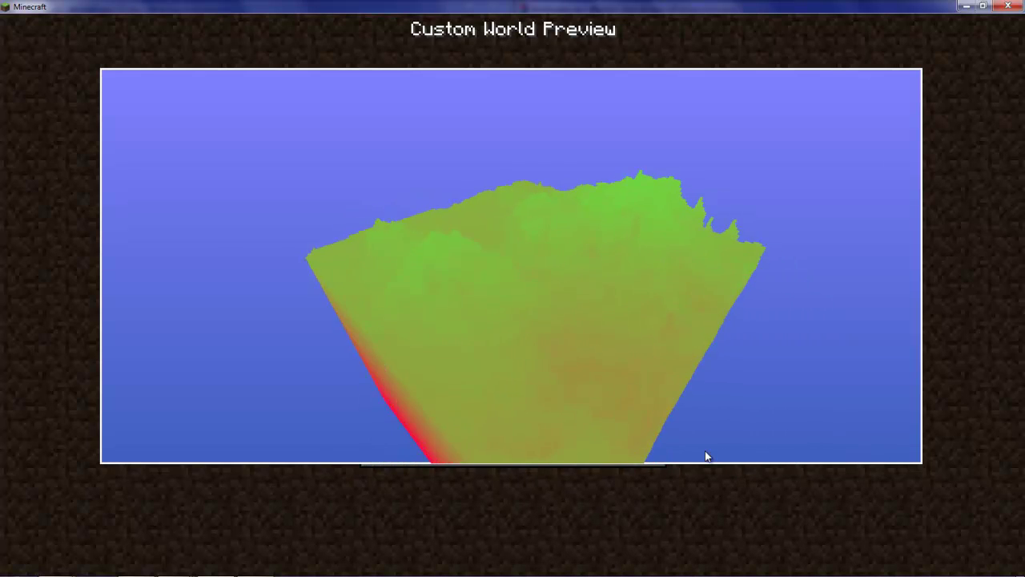
{"action": "key", "text": "Escape"}
Generate another randomized variation of the Expert world settings and view its terrain preview
{"action": "left_click", "coordinate": [488, 121]}
{"action": "left_click", "coordinate": [349, 455]}
{"action": "left_click", "coordinate": [348, 463]}
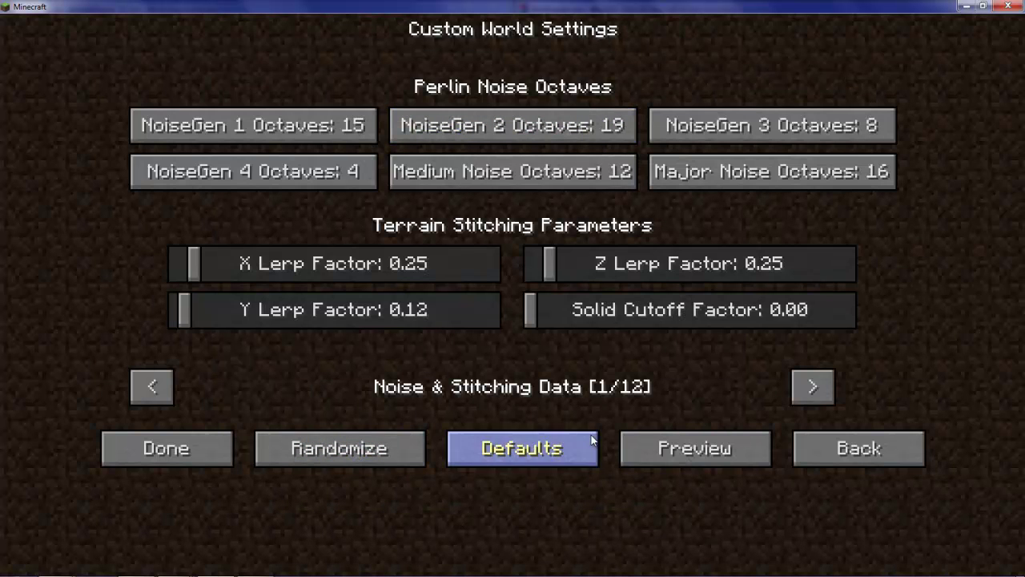
{"action": "left_click", "coordinate": [661, 439]}
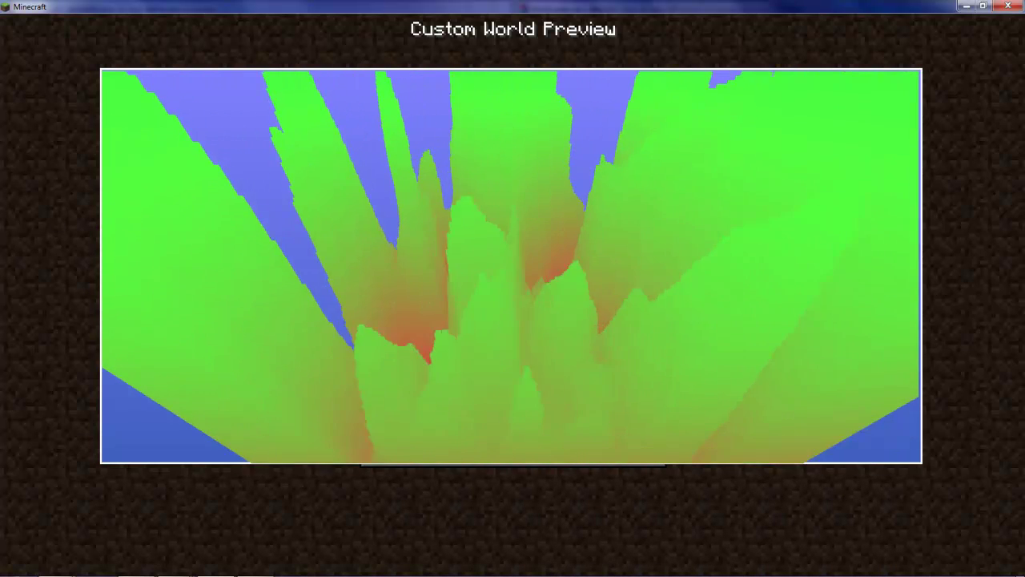
{"action": "key", "text": "Escape"}
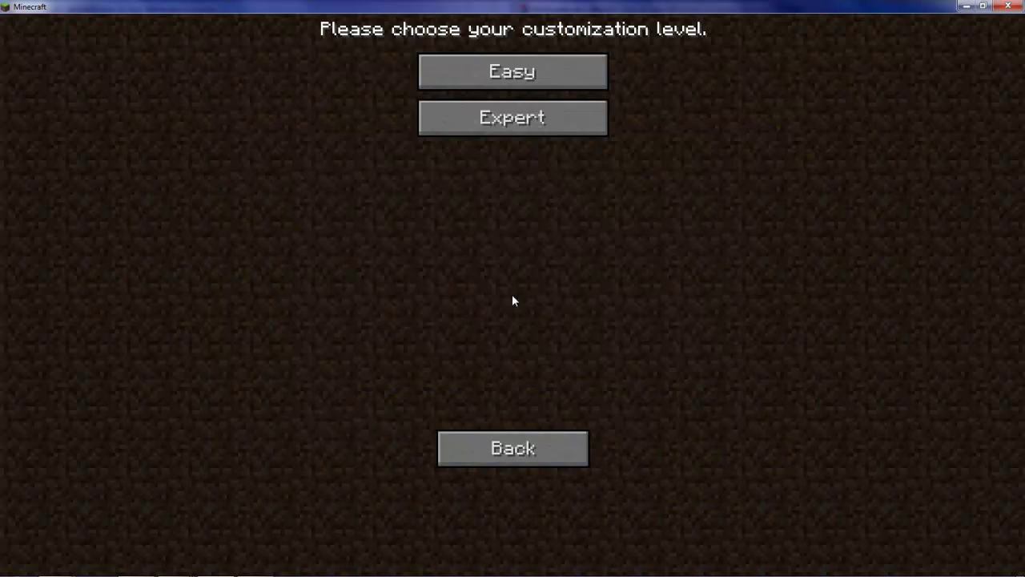
Randomize the Expert settings once more and generate the world with them
{"action": "left_click", "coordinate": [549, 121]}
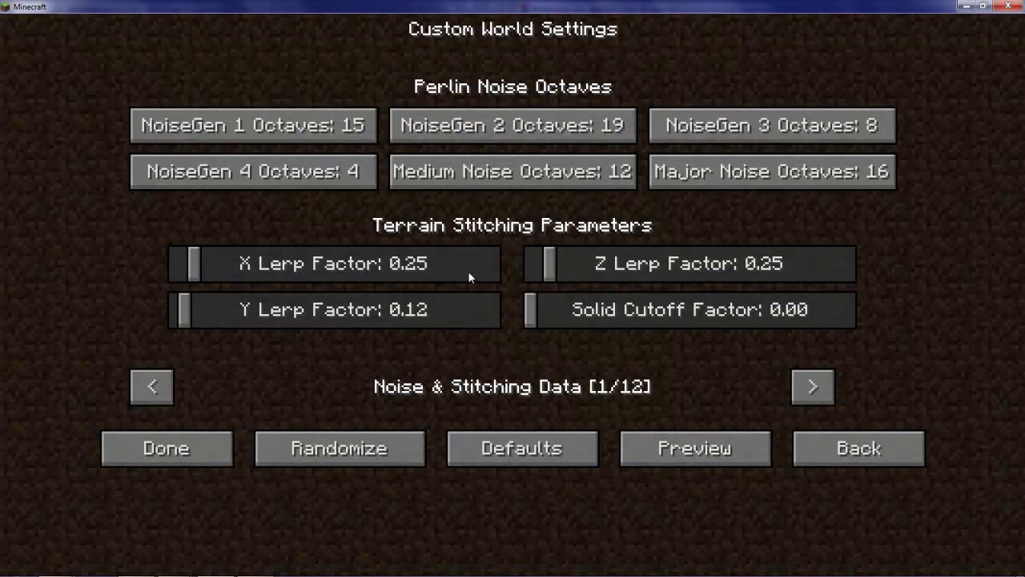
{"action": "left_click", "coordinate": [358, 450]}
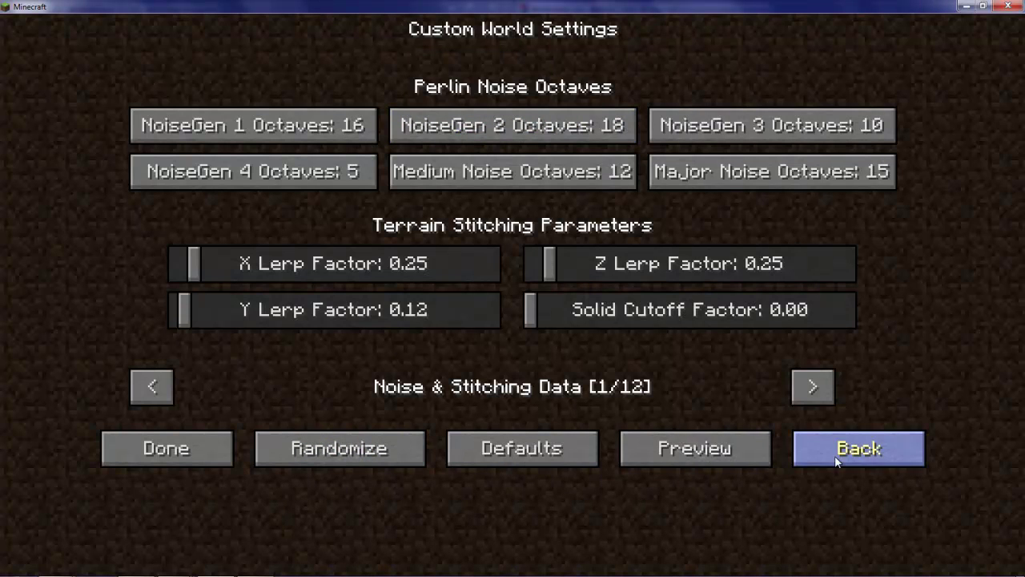
{"action": "left_click", "coordinate": [212, 453]}
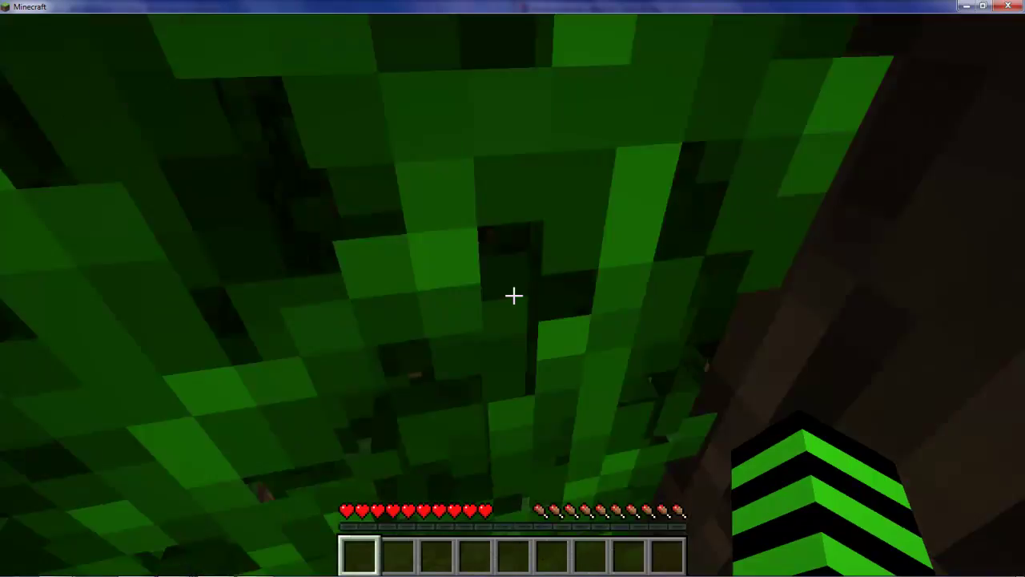
Break through the leaves around the spawn point and walk out into the jungle clearing
{"action": "right_click", "coordinate": [513, 295]}
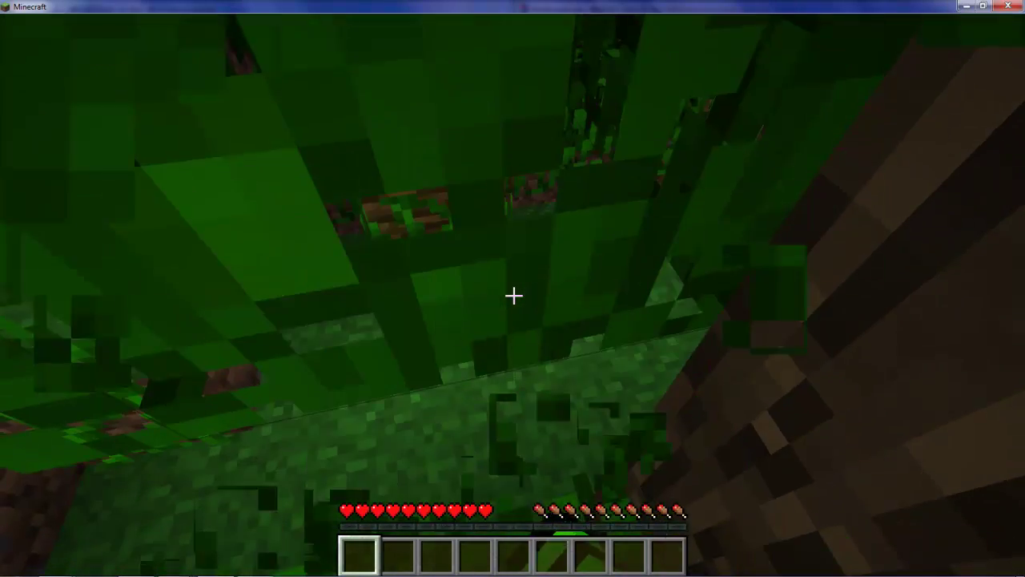
{"action": "left_click", "coordinate": [513, 295]}
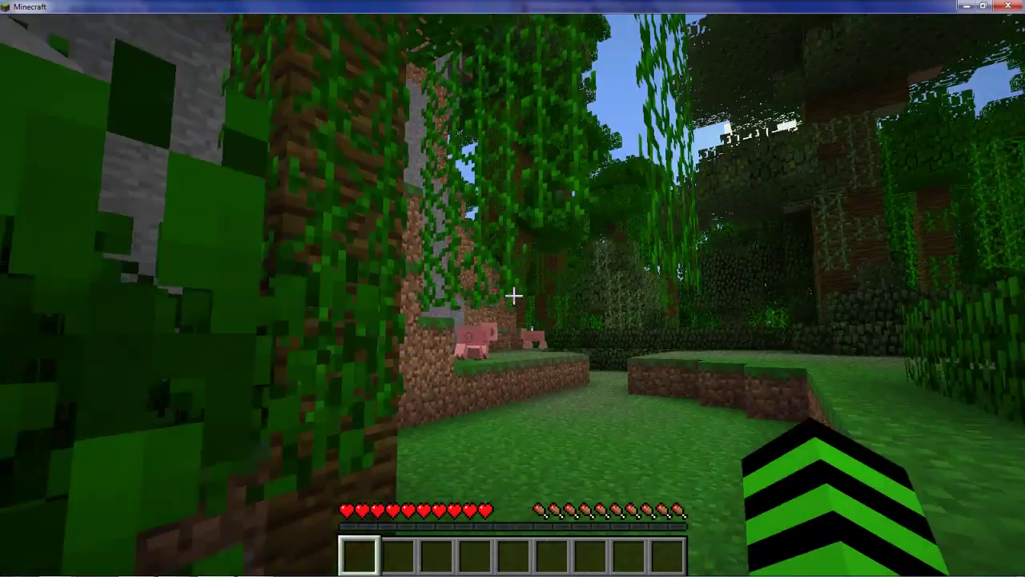
{"action": "key", "text": "w"}
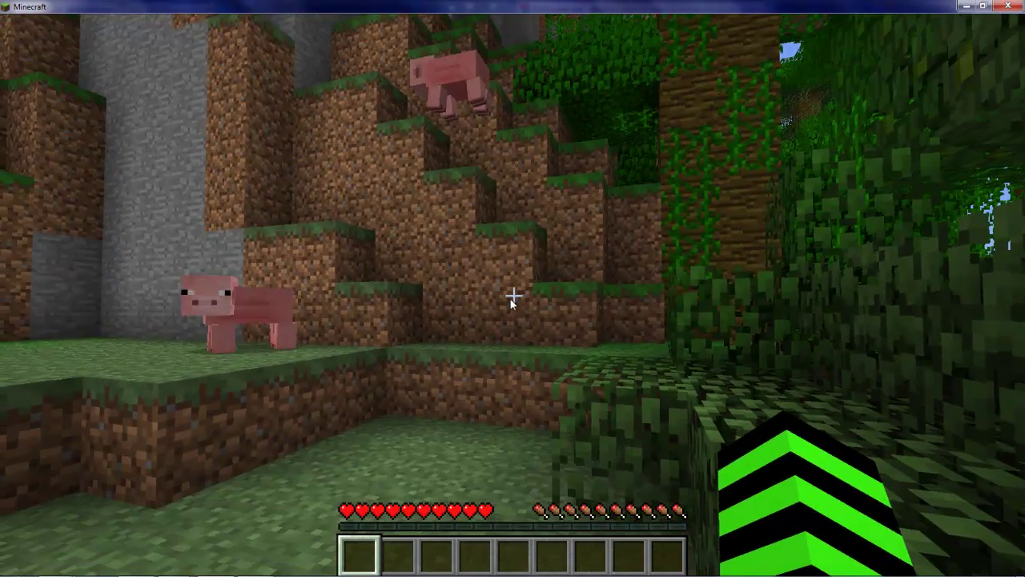
Save and leave the world to the title screen and quit the game
{"action": "key", "text": "Escape"}
{"action": "left_click", "coordinate": [508, 376]}
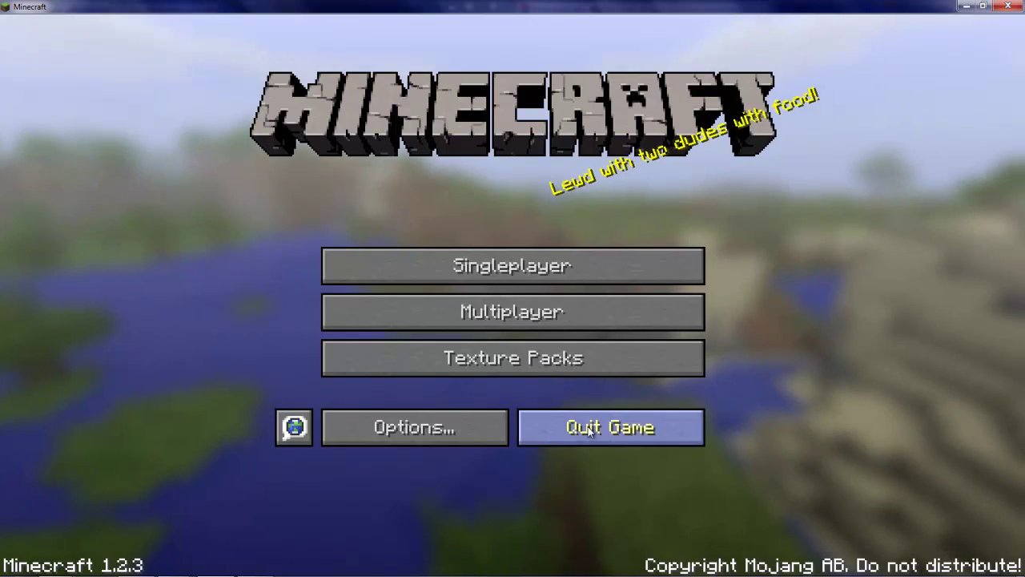
{"action": "left_click", "coordinate": [589, 428]}
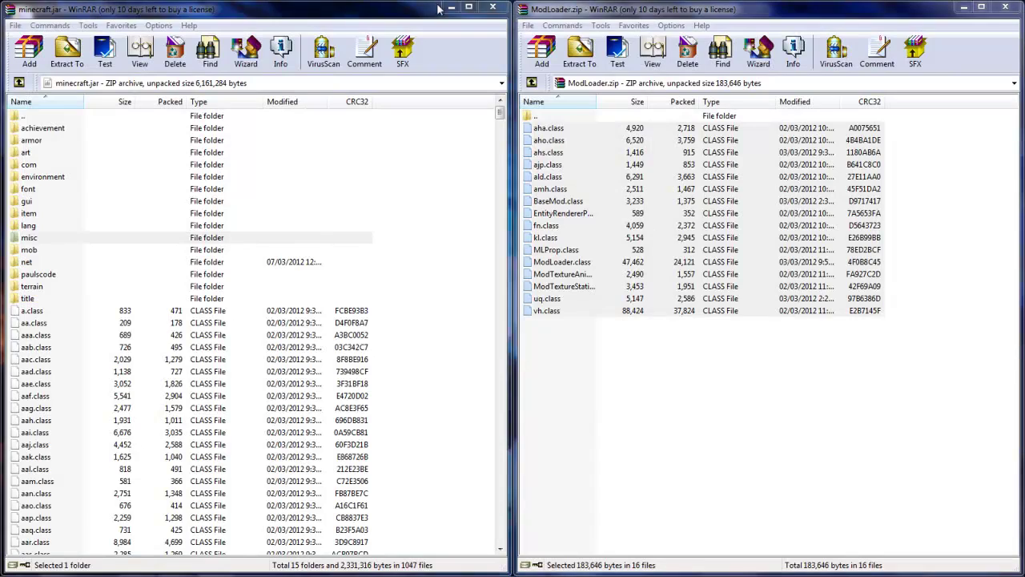
Minimize the minecraft.jar archive window and close the ModLoader.zip archive
{"action": "left_click", "coordinate": [455, 8]}
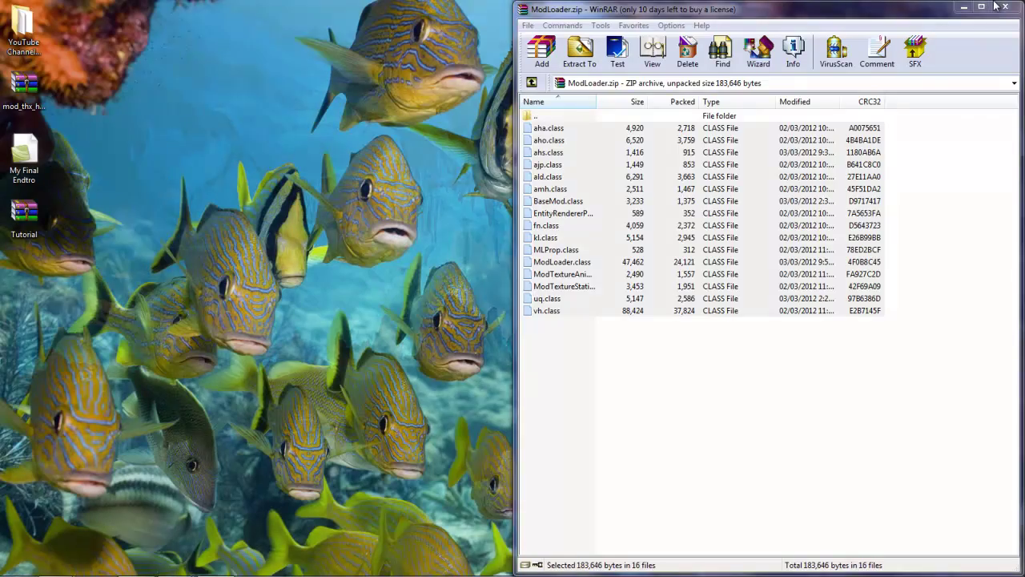
{"action": "left_click", "coordinate": [1006, 7]}
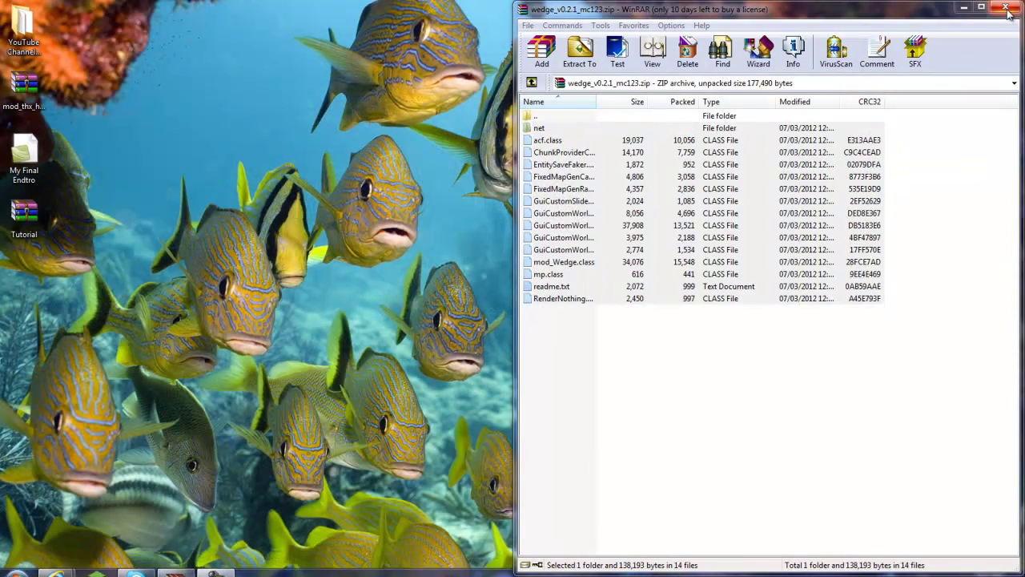
Close the wedge_v0.2.1_mc123.zip archive and switch to the Wedge WorldGen Editor forum topic in Internet Explorer
{"action": "left_click", "coordinate": [1005, 7]}
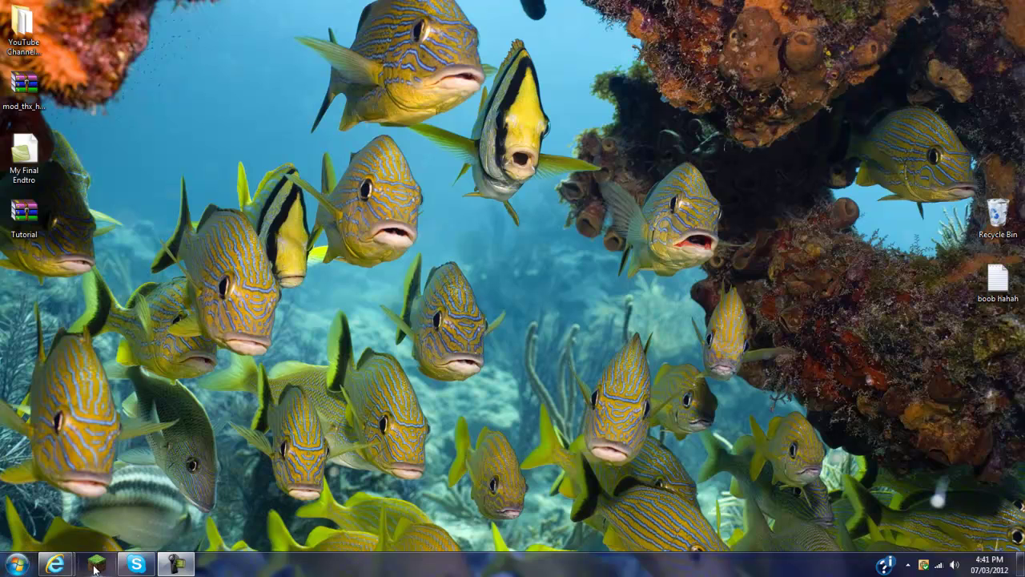
{"action": "mouse_move", "coordinate": [69, 570]}
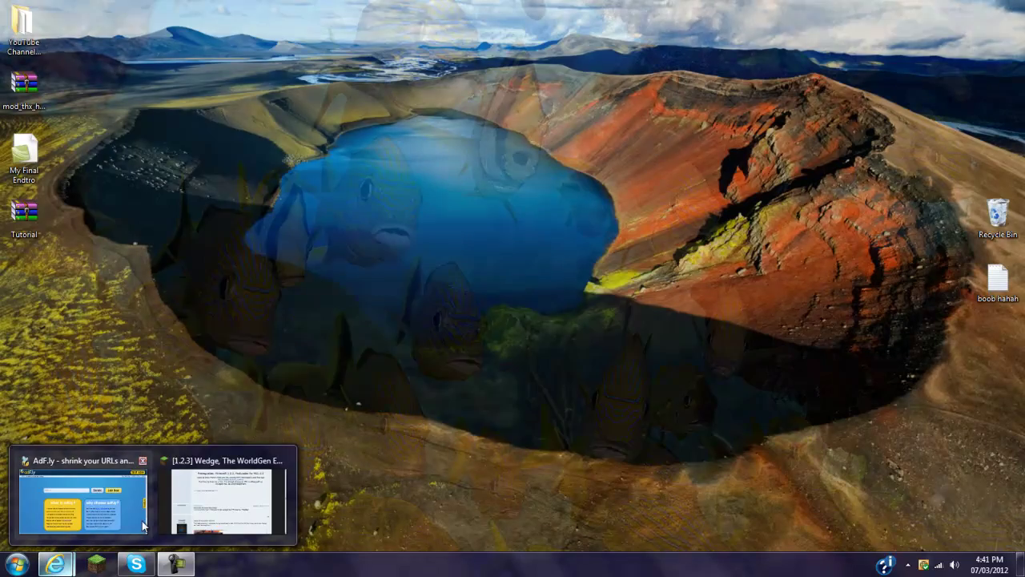
{"action": "left_click", "coordinate": [218, 481]}
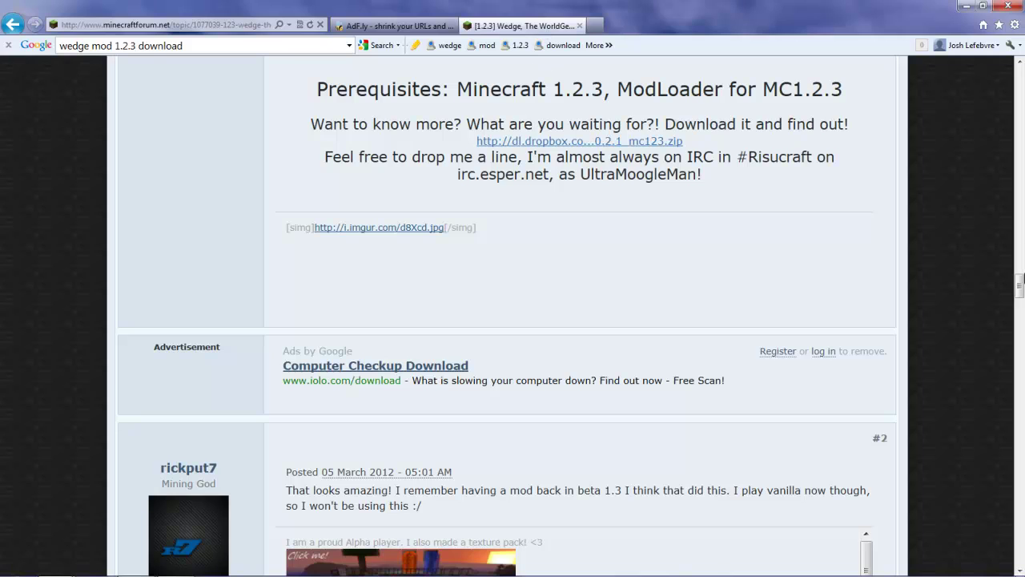
Examine the forum topic's description of Wedge, its example world pictures and the section with prerequisites and the download link
{"action": "left_click_drag", "start_coordinate": [1020, 290], "coordinate": [1021, 279]}
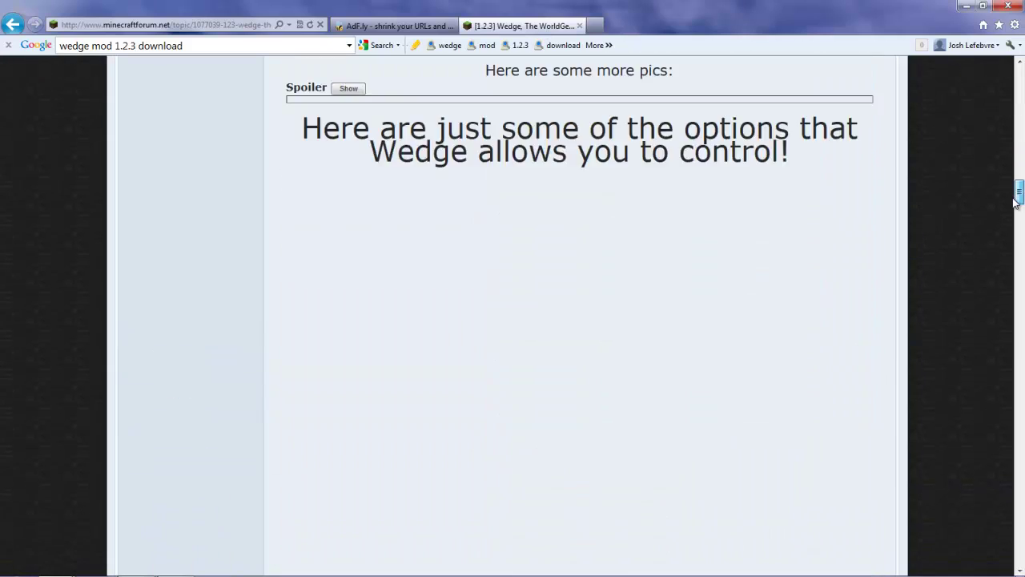
{"action": "left_click_drag", "start_coordinate": [1016, 188], "coordinate": [1019, 73]}
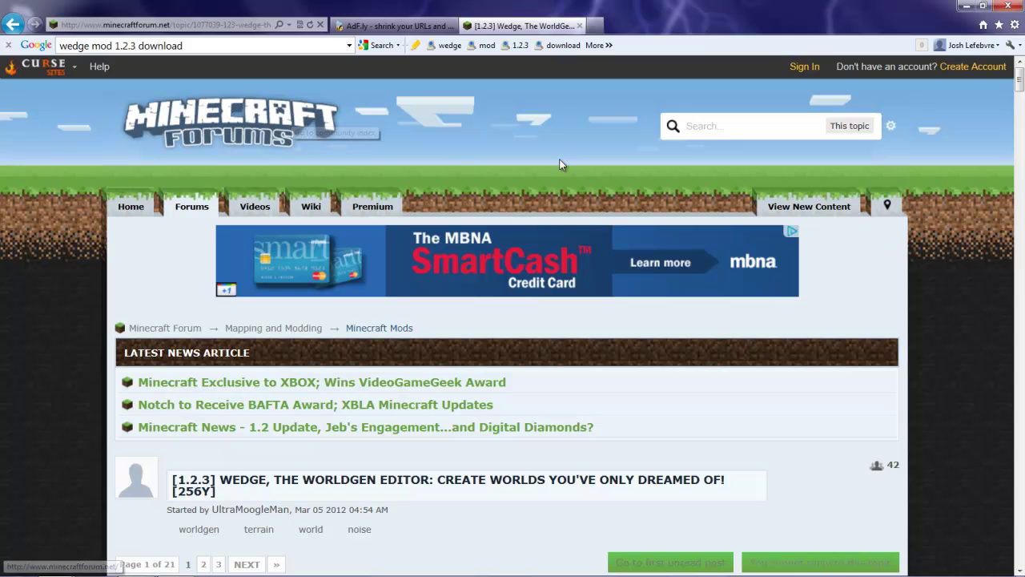
{"action": "scroll", "coordinate": [894, 147], "scroll_direction": "down", "scroll_amount": 3}
{"action": "scroll", "coordinate": [703, 232], "scroll_direction": "down", "scroll_amount": 12}
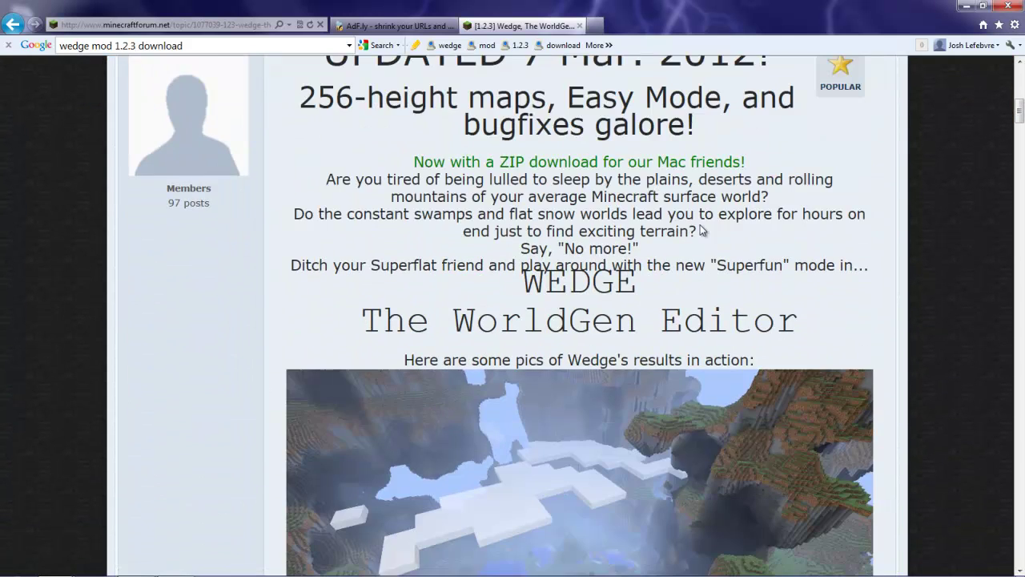
{"action": "scroll", "coordinate": [542, 146], "scroll_direction": "up", "scroll_amount": 1}
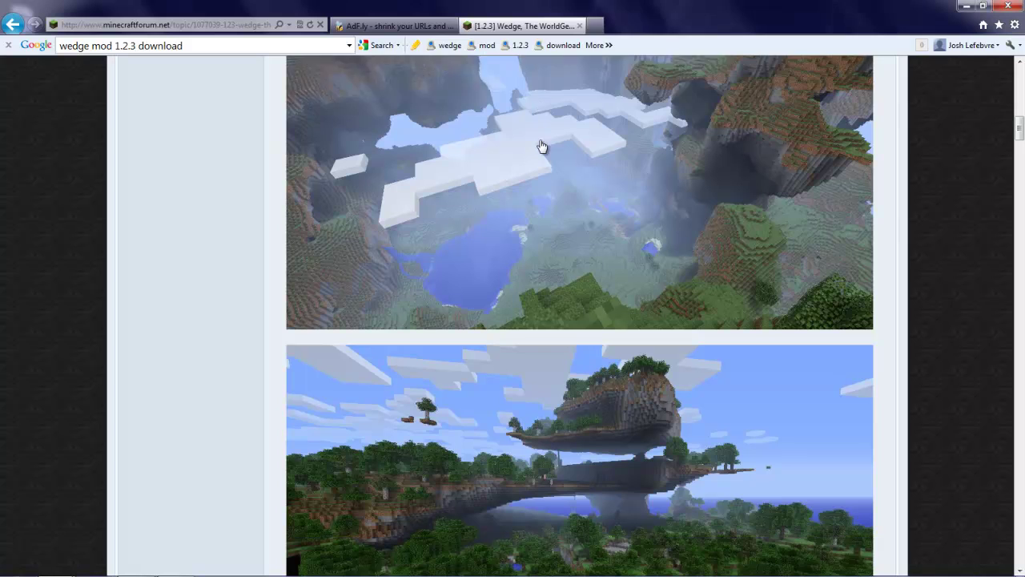
{"action": "scroll", "coordinate": [541, 145], "scroll_direction": "down", "scroll_amount": 1}
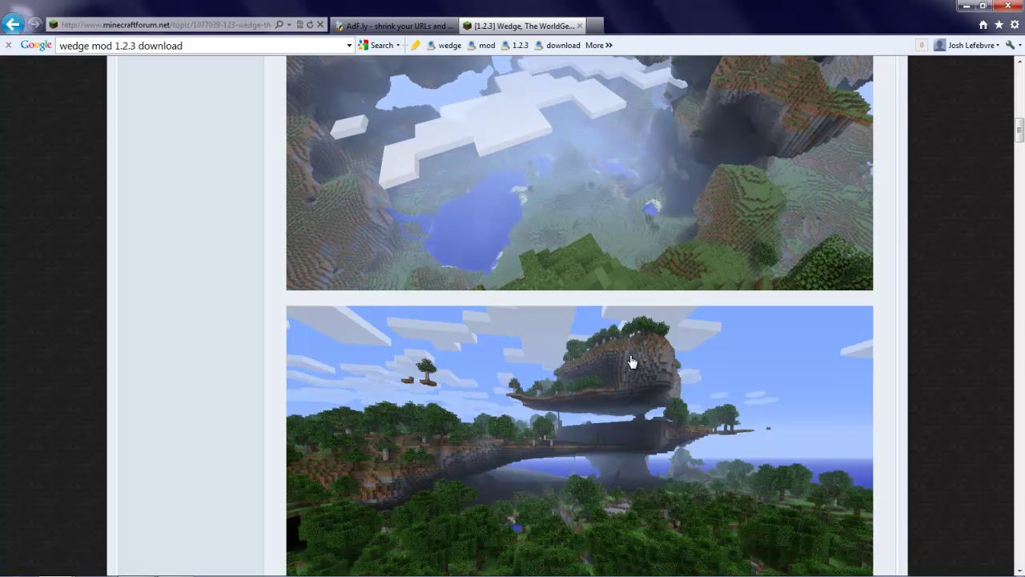
{"action": "scroll", "coordinate": [645, 364], "scroll_direction": "down", "scroll_amount": 1}
{"action": "scroll", "coordinate": [632, 352], "scroll_direction": "up", "scroll_amount": 1}
{"action": "scroll", "coordinate": [653, 373], "scroll_direction": "down", "scroll_amount": 1}
{"action": "scroll", "coordinate": [692, 340], "scroll_direction": "down", "scroll_amount": 10}
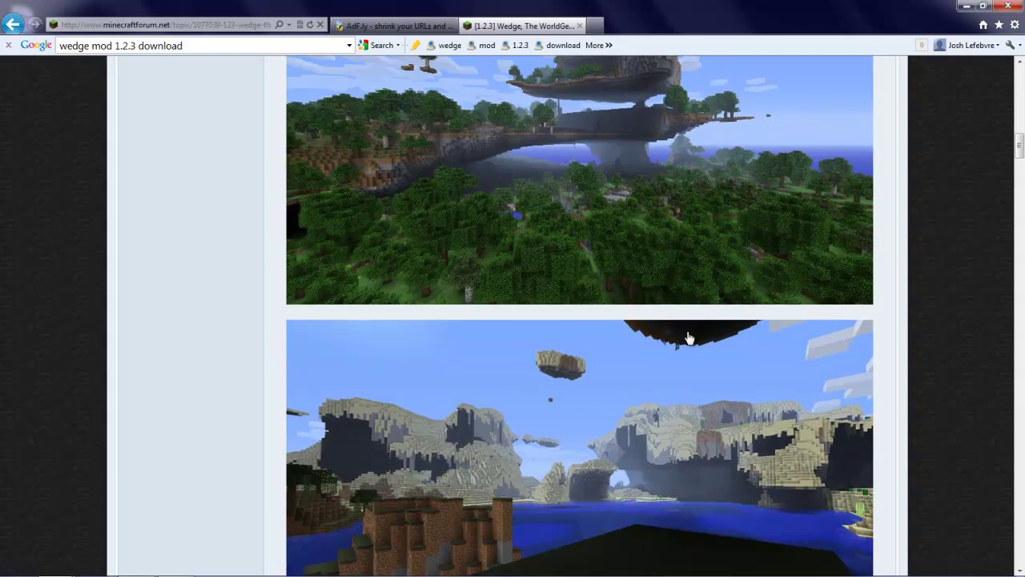
{"action": "scroll", "coordinate": [696, 340], "scroll_direction": "down", "scroll_amount": 10}
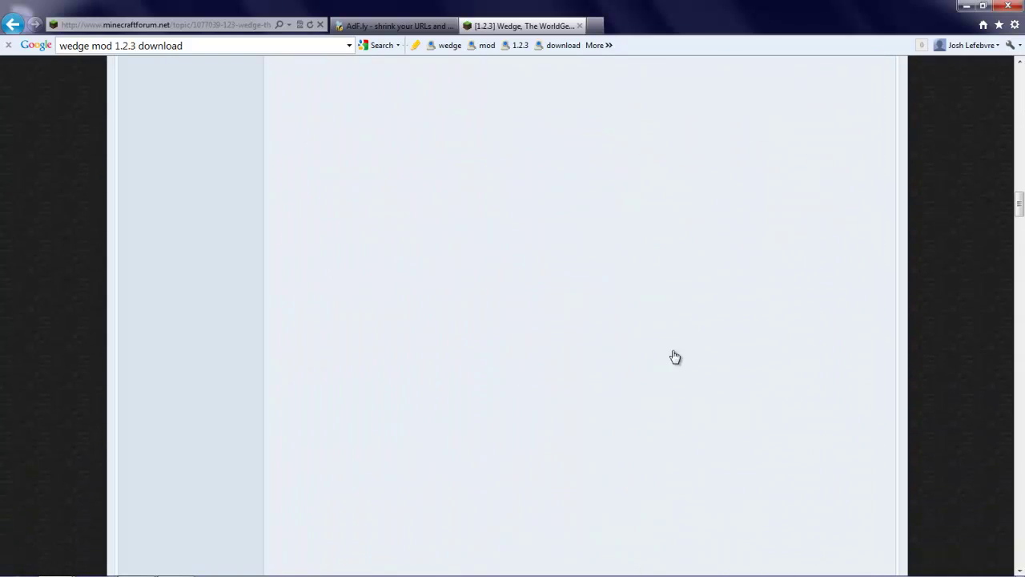
{"action": "scroll", "coordinate": [393, 225], "scroll_direction": "down", "scroll_amount": 10}
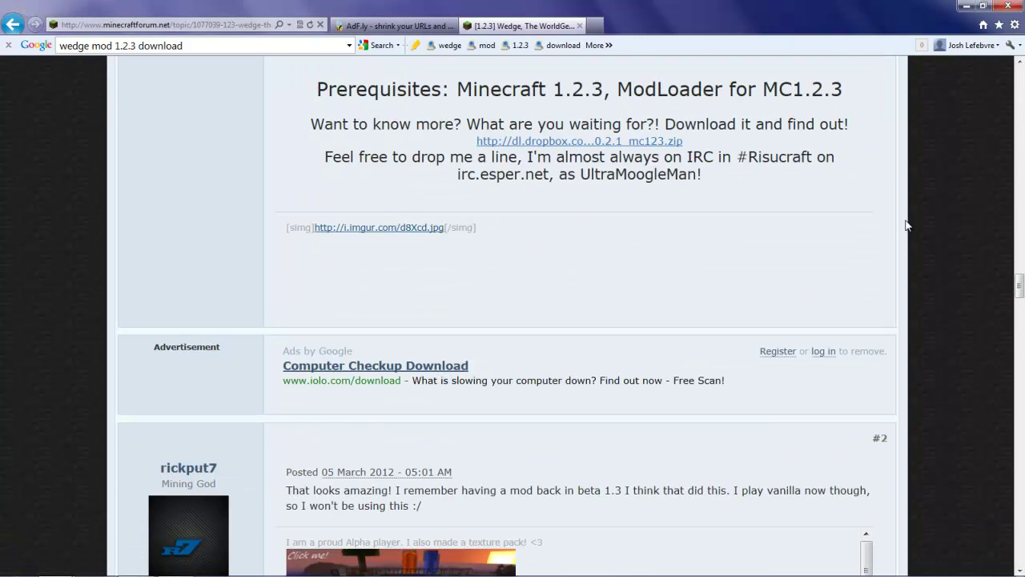
Request the wedge_v0.2.1_mc123.zip download through the topic's Dropbox link and cancel the download
{"action": "left_click", "coordinate": [501, 144]}
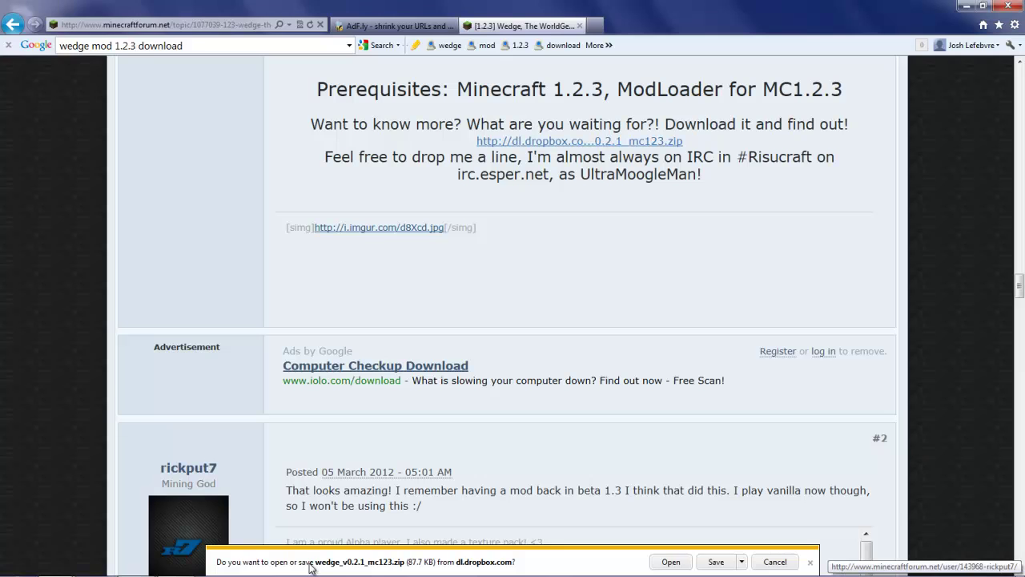
{"action": "mouse_move", "coordinate": [327, 574]}
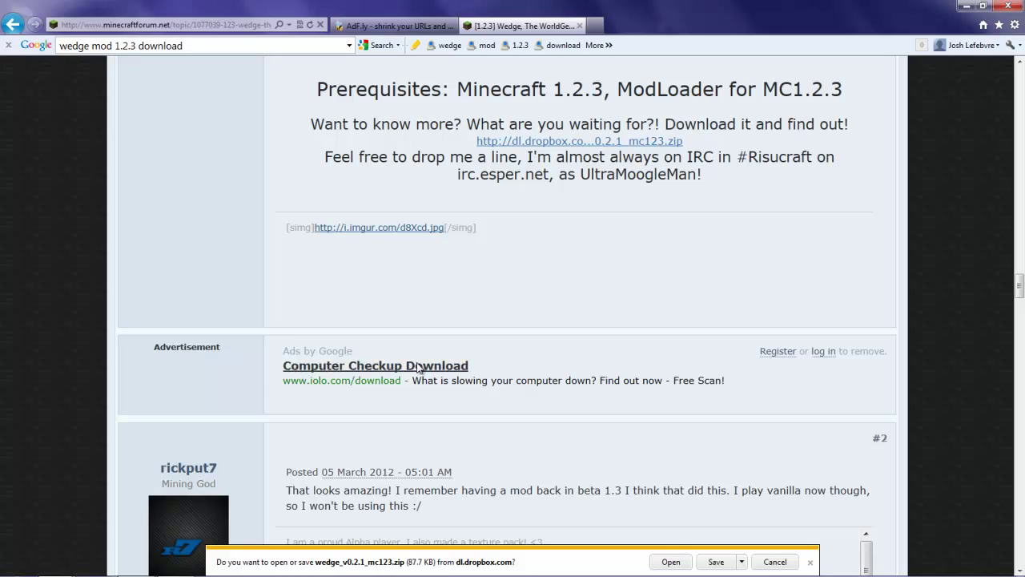
{"action": "left_click", "coordinate": [776, 562]}
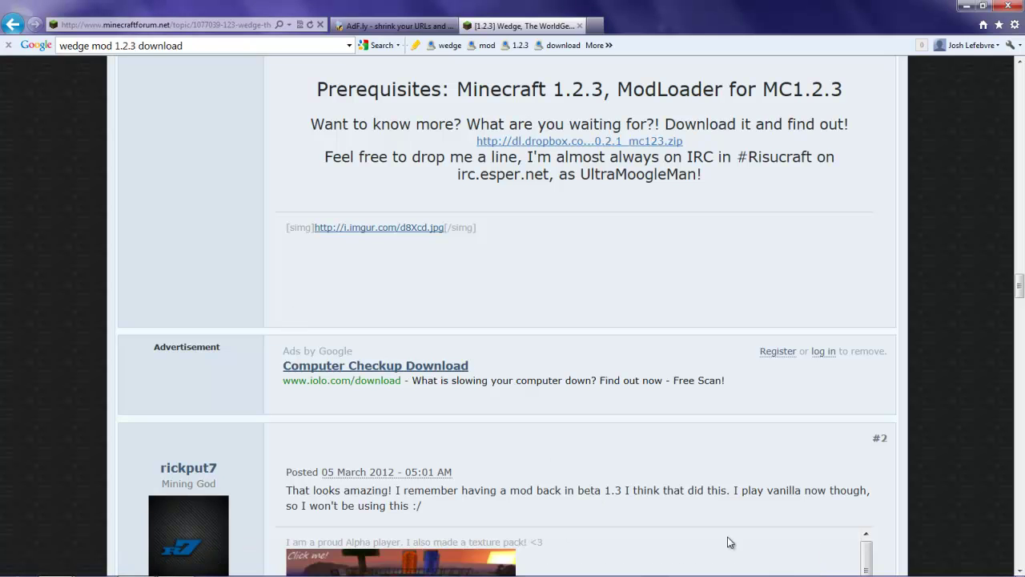
Skip the ad on the adf.ly page to request its download, and dismiss the download prompt
{"action": "left_click", "coordinate": [404, 26]}
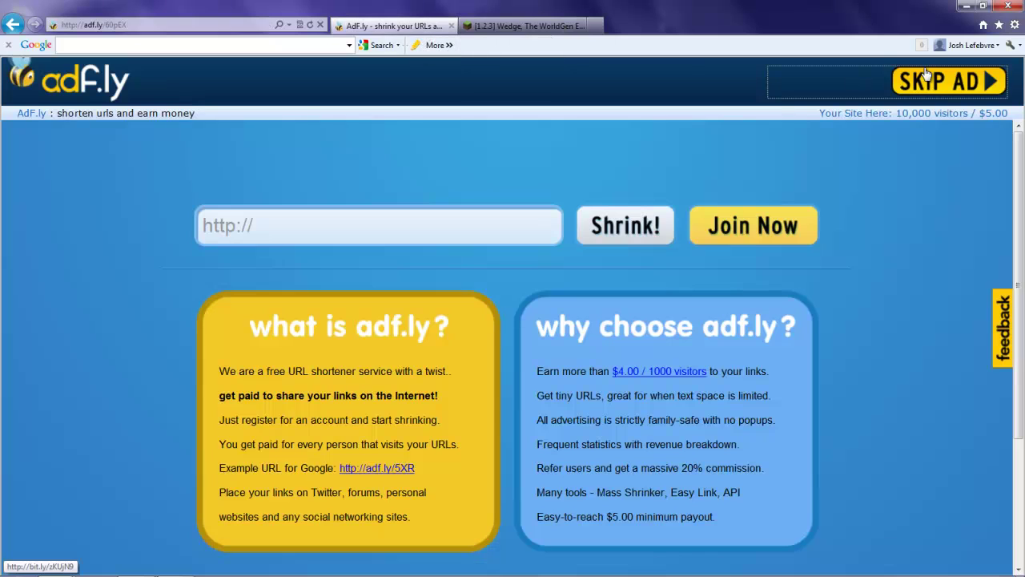
{"action": "left_click", "coordinate": [310, 24]}
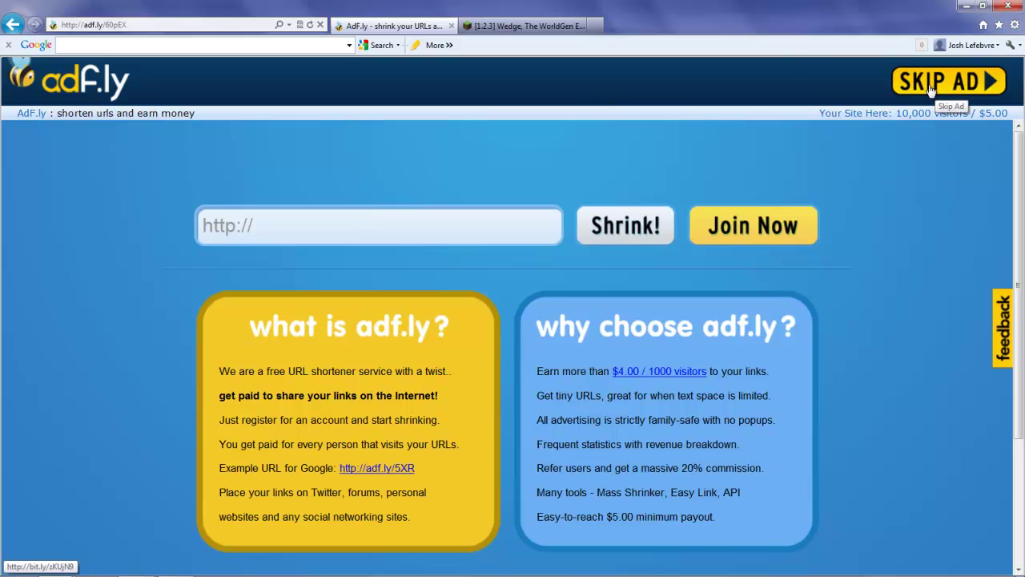
{"action": "left_click", "coordinate": [921, 88]}
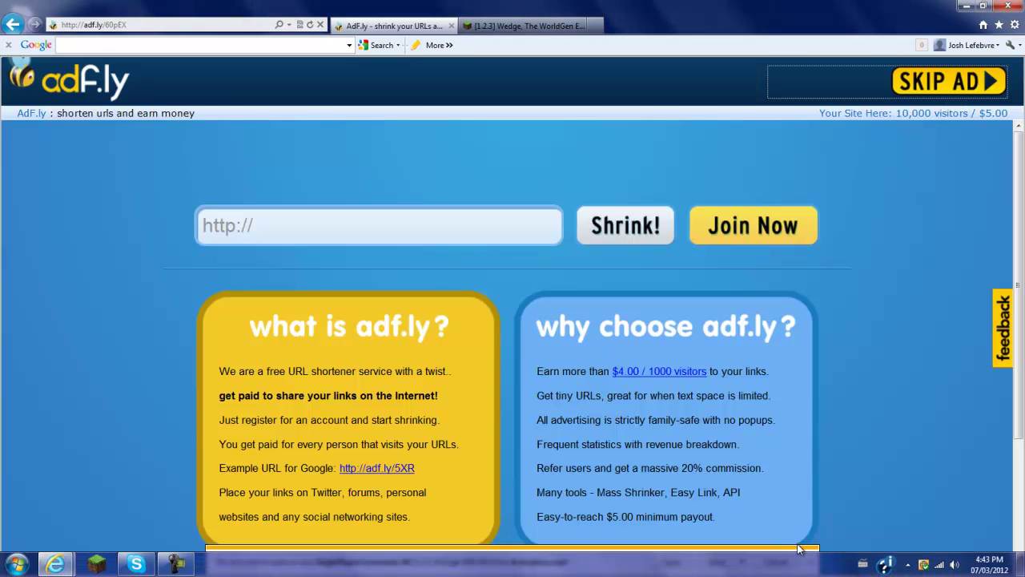
{"action": "left_click", "coordinate": [810, 562]}
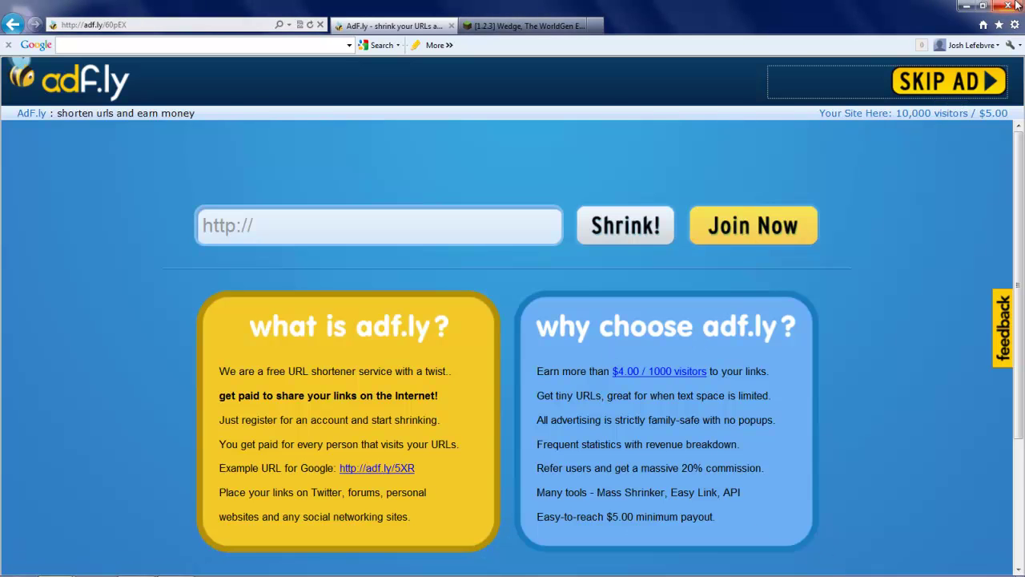
Minimize the browser and place the recent wedge_v0.2.1_mc123 and ModLoader archives side by side on the desktop
{"action": "left_click", "coordinate": [966, 7]}
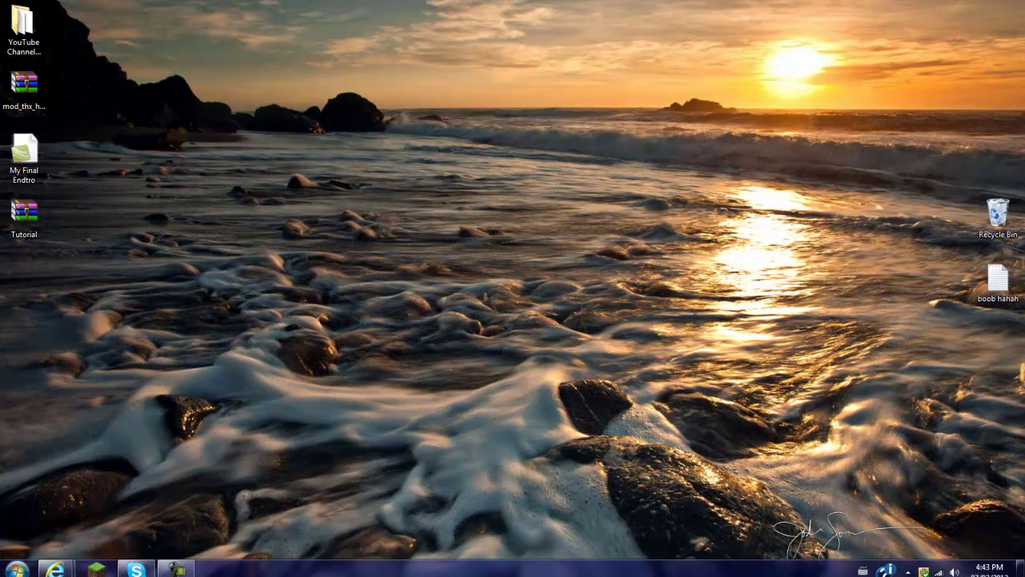
{"action": "left_click", "coordinate": [14, 569]}
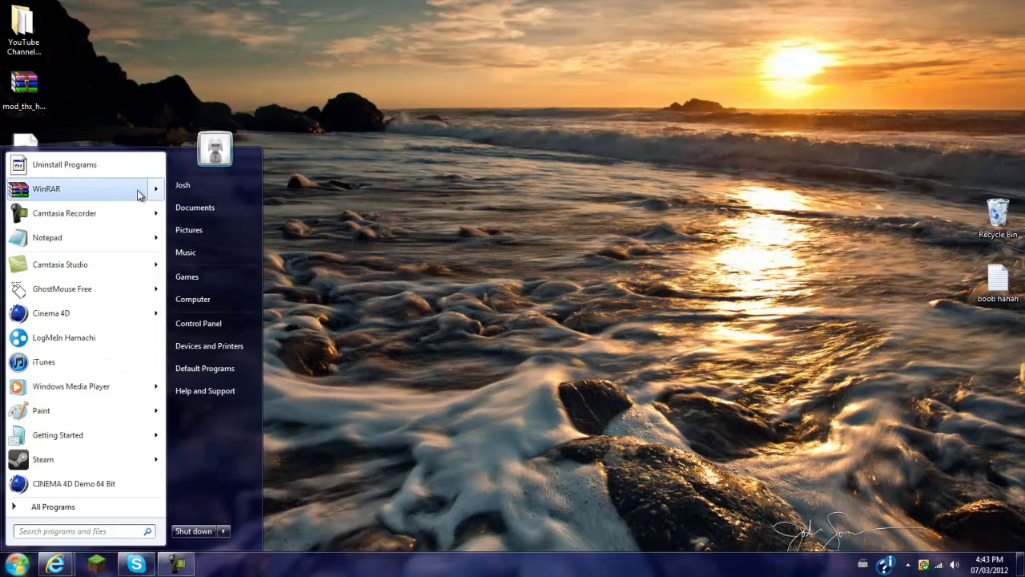
{"action": "mouse_move", "coordinate": [158, 206]}
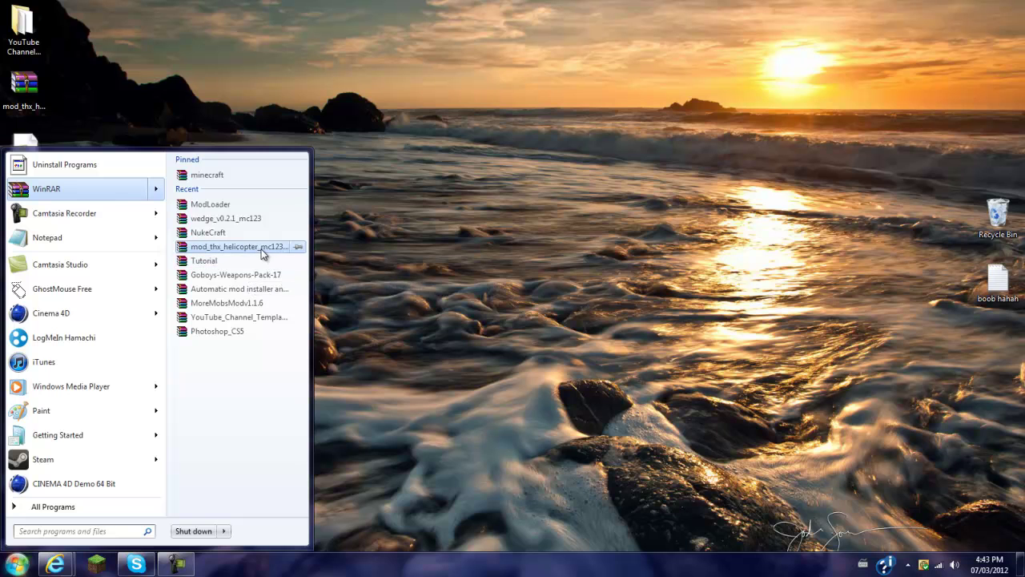
{"action": "left_click_drag", "start_coordinate": [241, 219], "coordinate": [474, 204]}
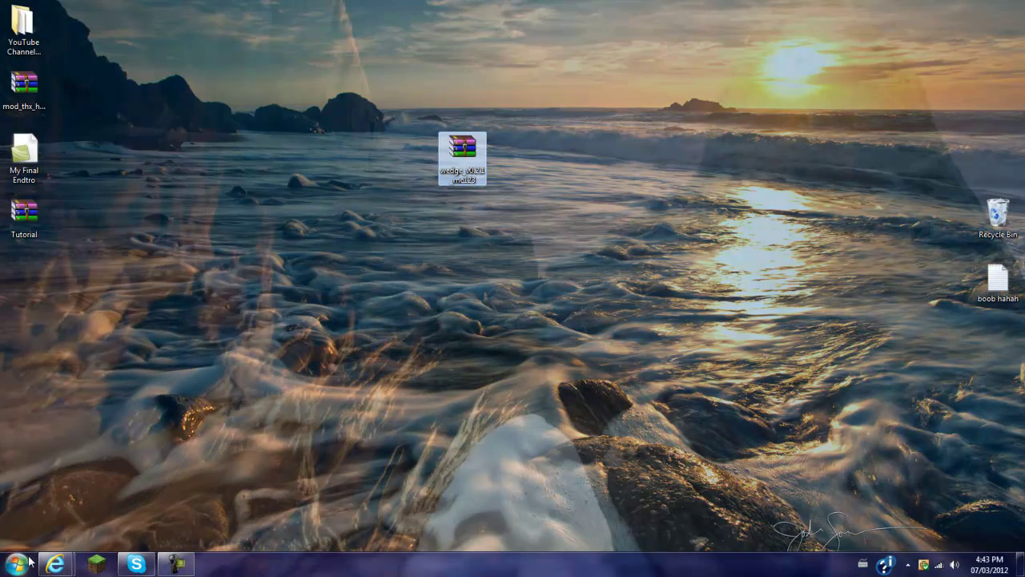
{"action": "left_click", "coordinate": [10, 567]}
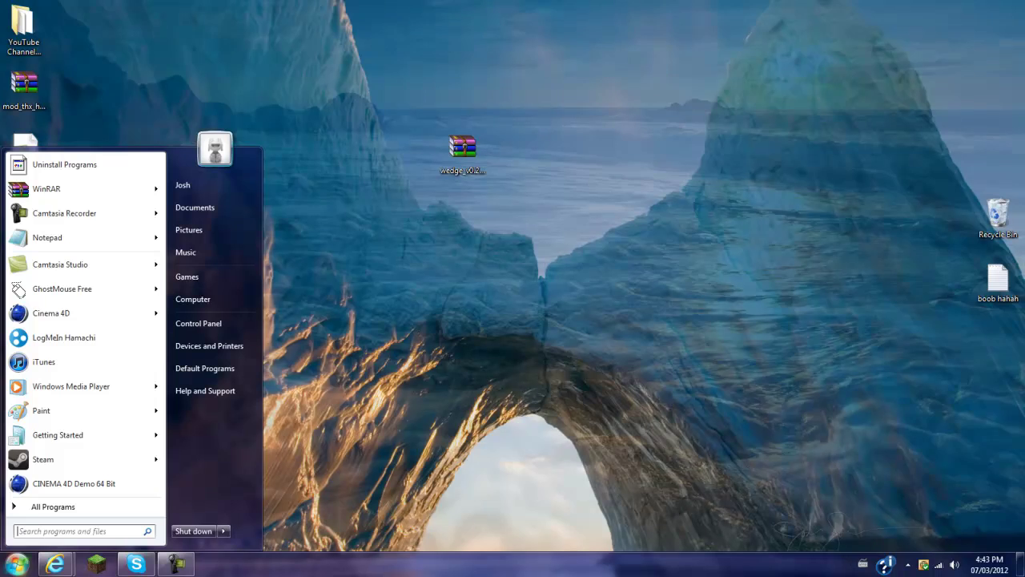
{"action": "left_click", "coordinate": [157, 195]}
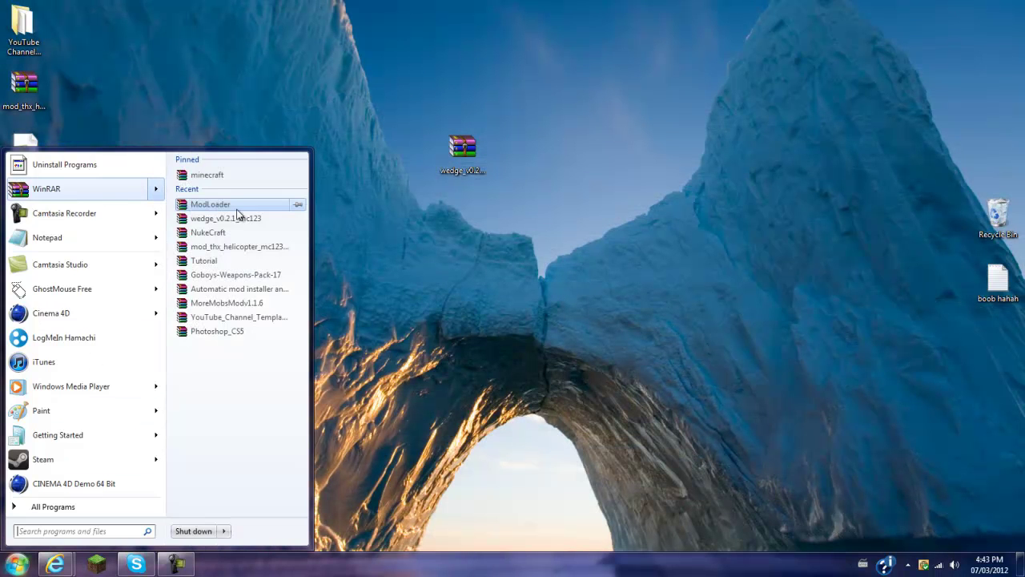
{"action": "left_click_drag", "start_coordinate": [237, 206], "coordinate": [597, 189]}
{"action": "left_click_drag", "start_coordinate": [453, 156], "coordinate": [566, 187]}
Open the Minecraft launcher and set its launcher options to force a game update
{"action": "mouse_move", "coordinate": [48, 572]}
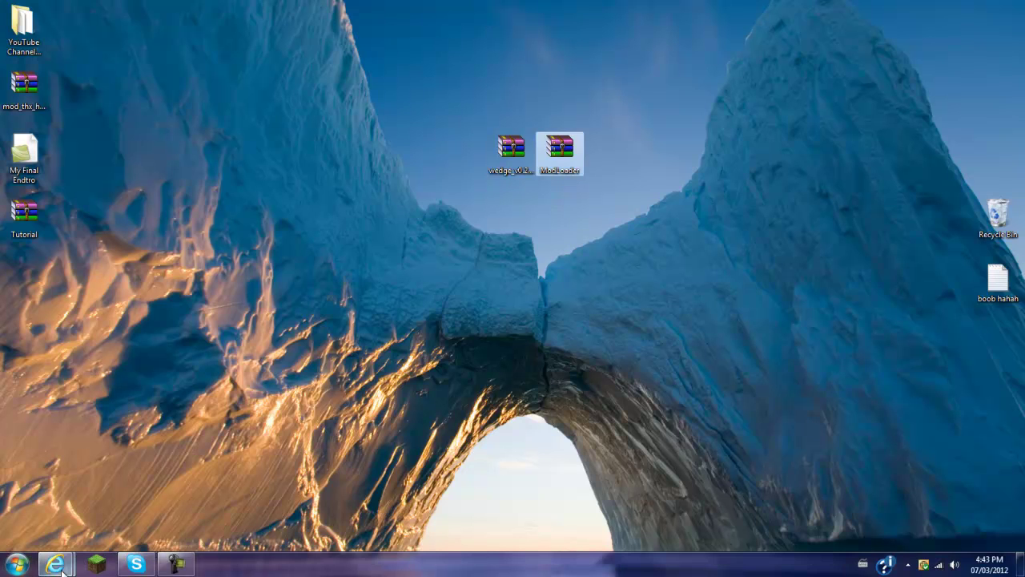
{"action": "left_click", "coordinate": [97, 565]}
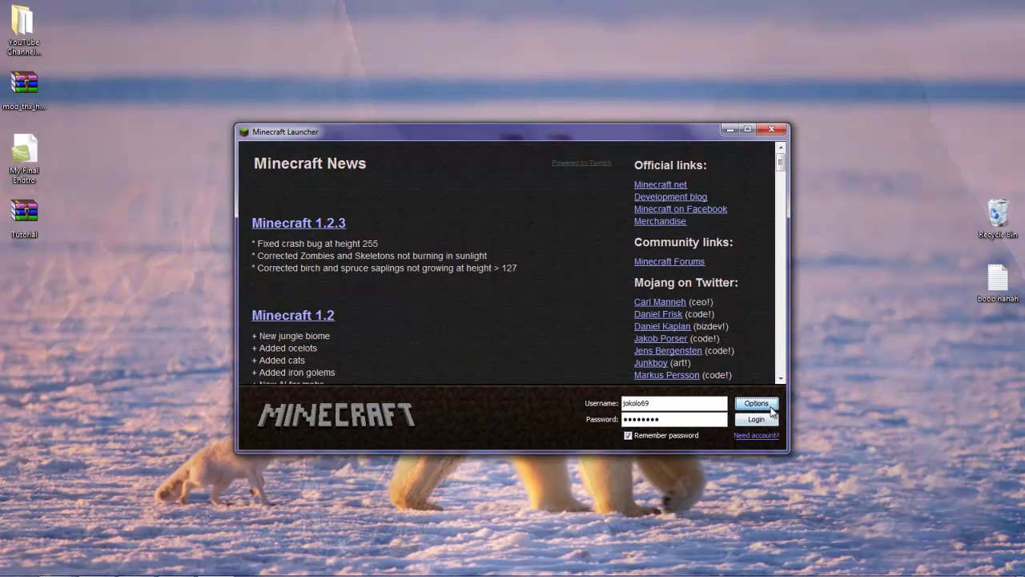
{"action": "left_click", "coordinate": [756, 403]}
{"action": "left_click", "coordinate": [524, 283]}
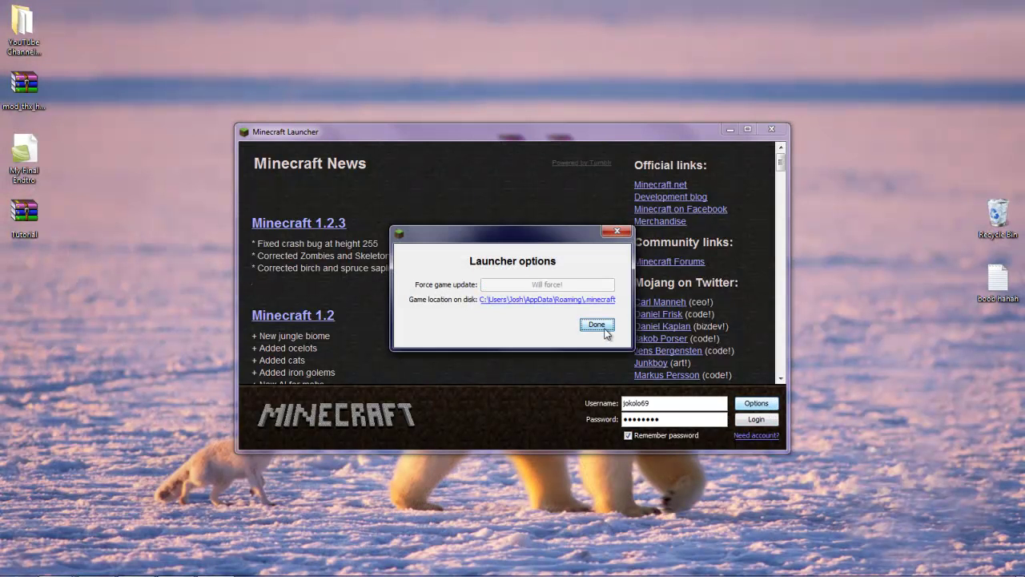
{"action": "left_click", "coordinate": [596, 324]}
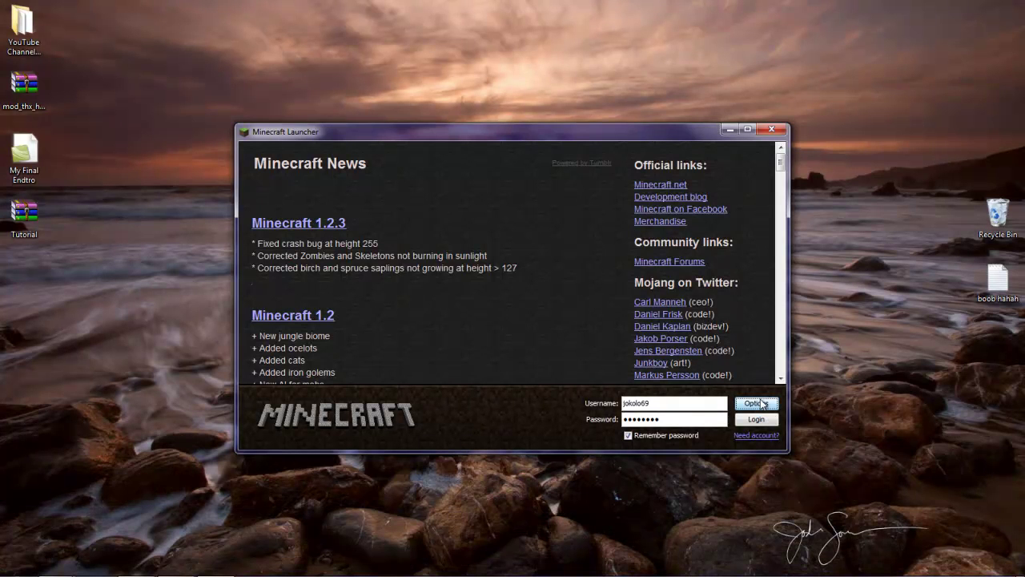
Log in with the forced game update set again in the launcher options, and close Minecraft at its title screen
{"action": "left_click", "coordinate": [756, 404]}
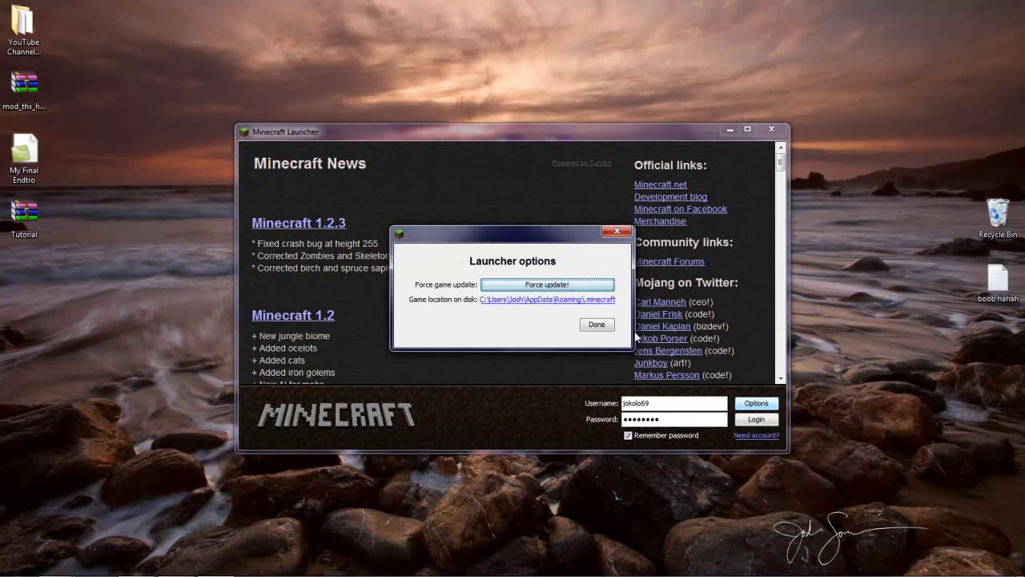
{"action": "left_click", "coordinate": [581, 286]}
{"action": "left_click", "coordinate": [596, 325]}
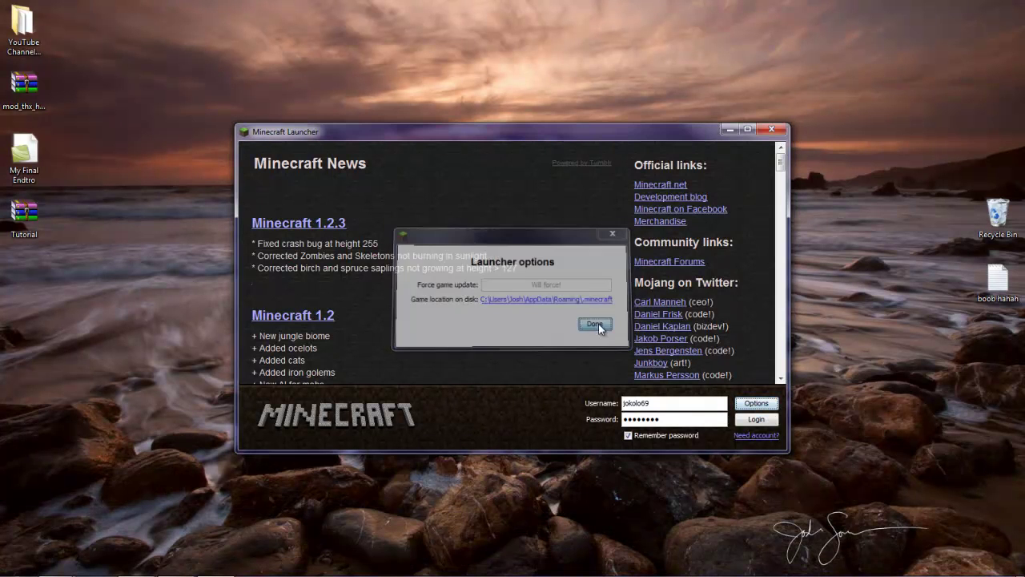
{"action": "left_click", "coordinate": [754, 418]}
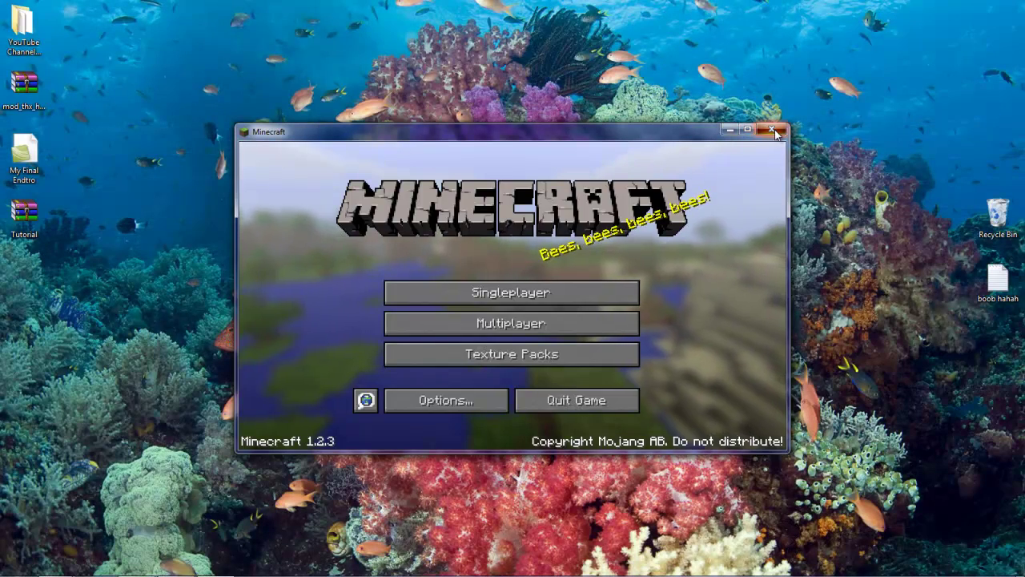
{"action": "left_click", "coordinate": [773, 131]}
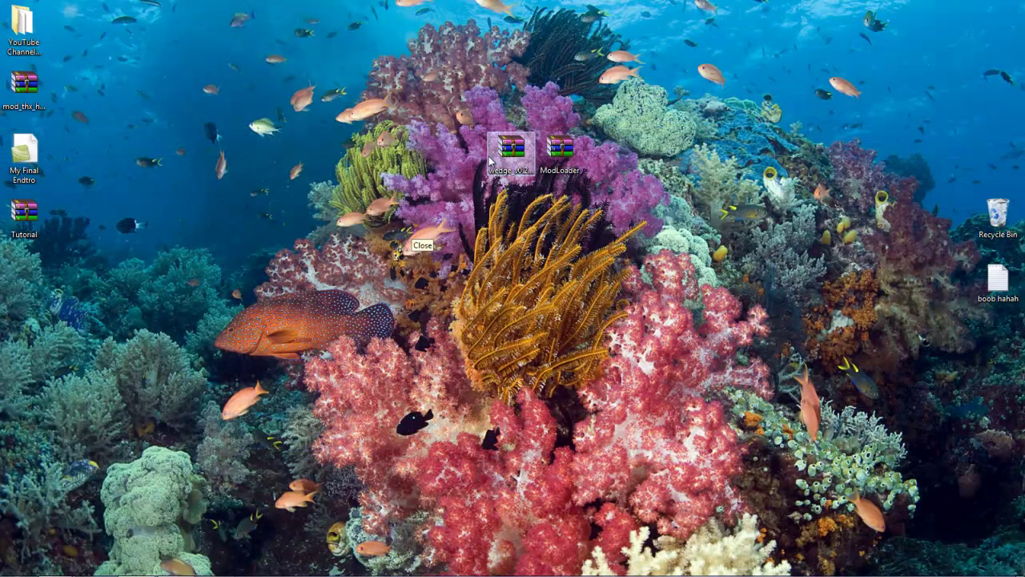
Move the wedge and ModLoader archive icons slightly lower on the desktop, keeping them side by side
{"action": "left_click_drag", "start_coordinate": [513, 156], "coordinate": [513, 220]}
{"action": "left_click_drag", "start_coordinate": [560, 160], "coordinate": [567, 228]}
{"action": "left_click_drag", "start_coordinate": [474, 275], "coordinate": [742, 131]}
Open the Roaming folder by searching for %APPDATA%, and maximize its window
{"action": "left_click", "coordinate": [16, 564]}
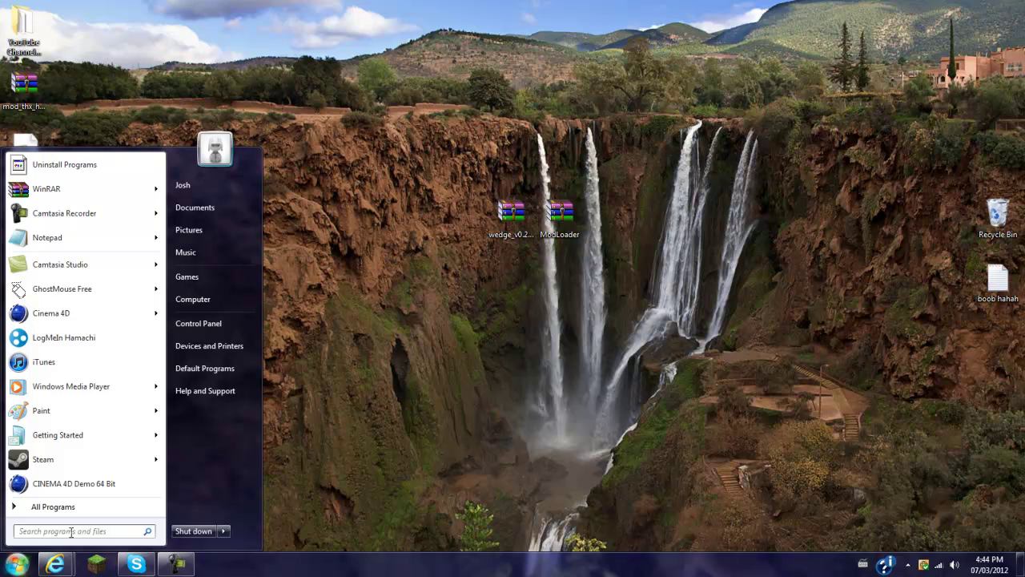
{"action": "type", "text": "%%"}
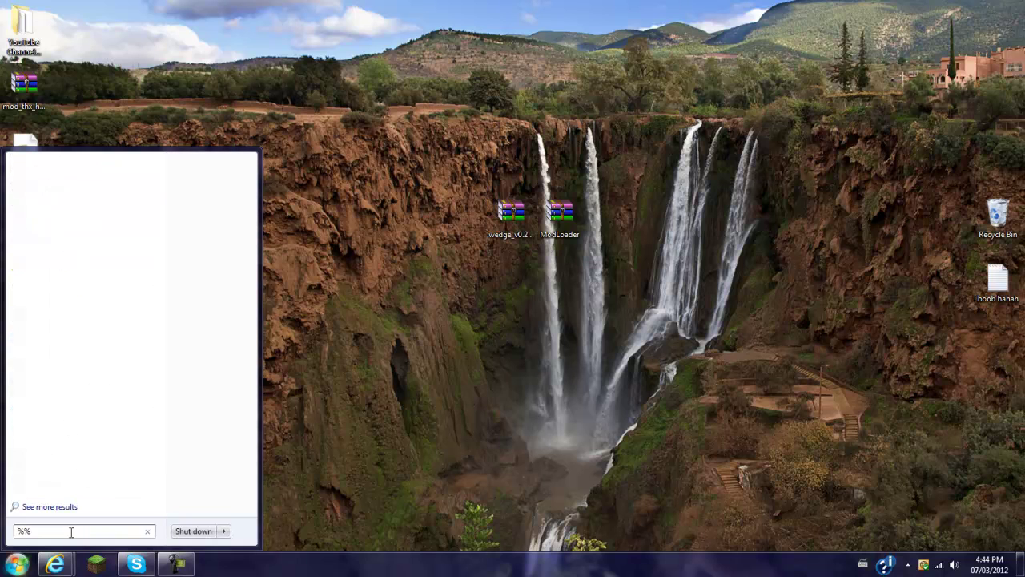
{"action": "type", "text": "APP"}
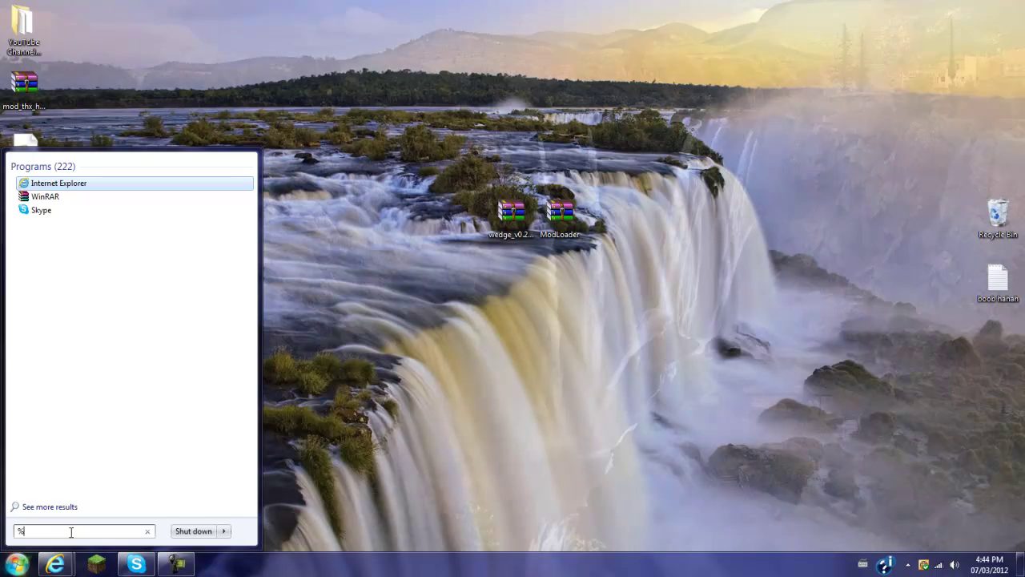
{"action": "type", "text": "DA"}
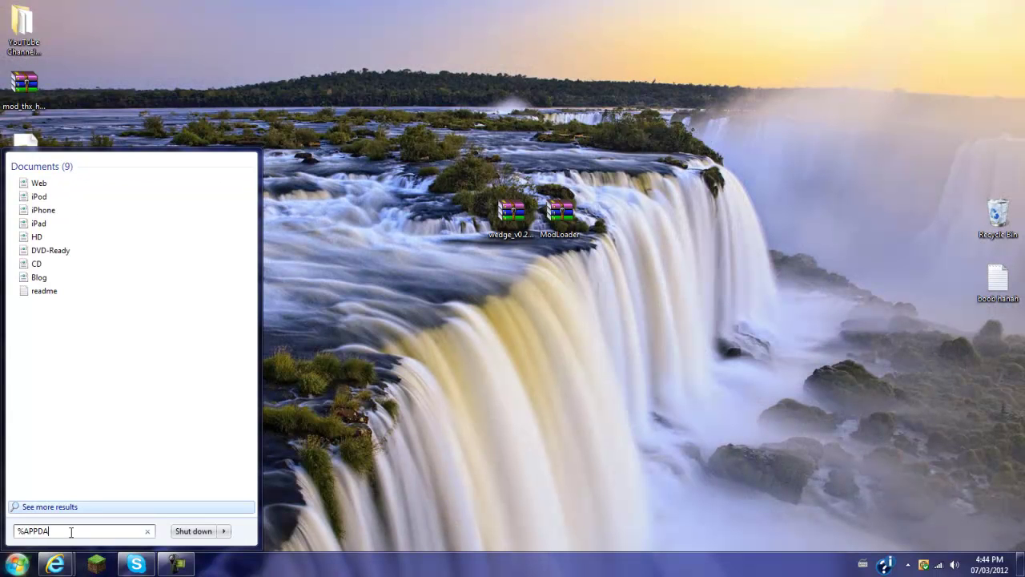
{"action": "type", "text": "TA%"}
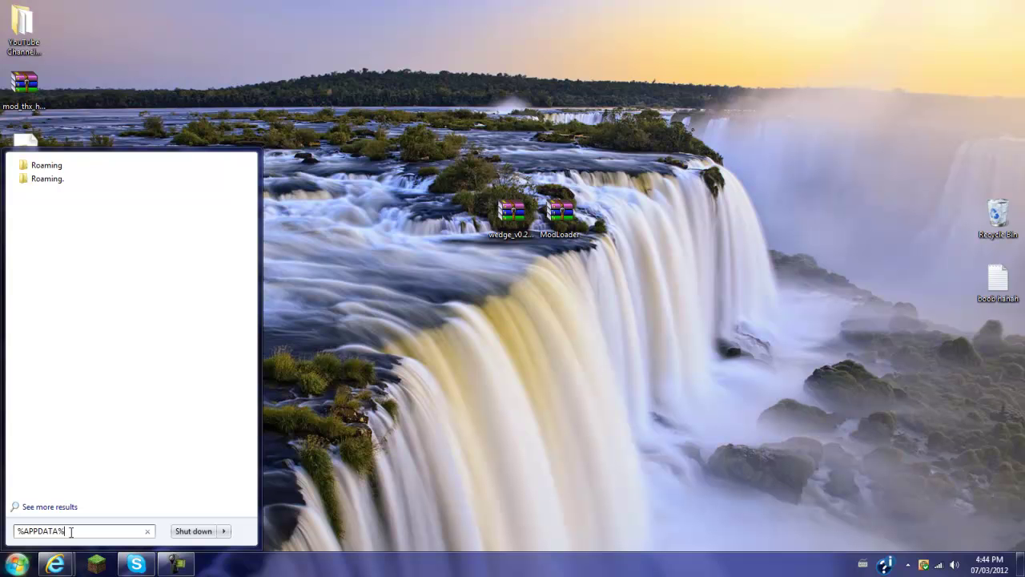
{"action": "key", "text": "Return"}
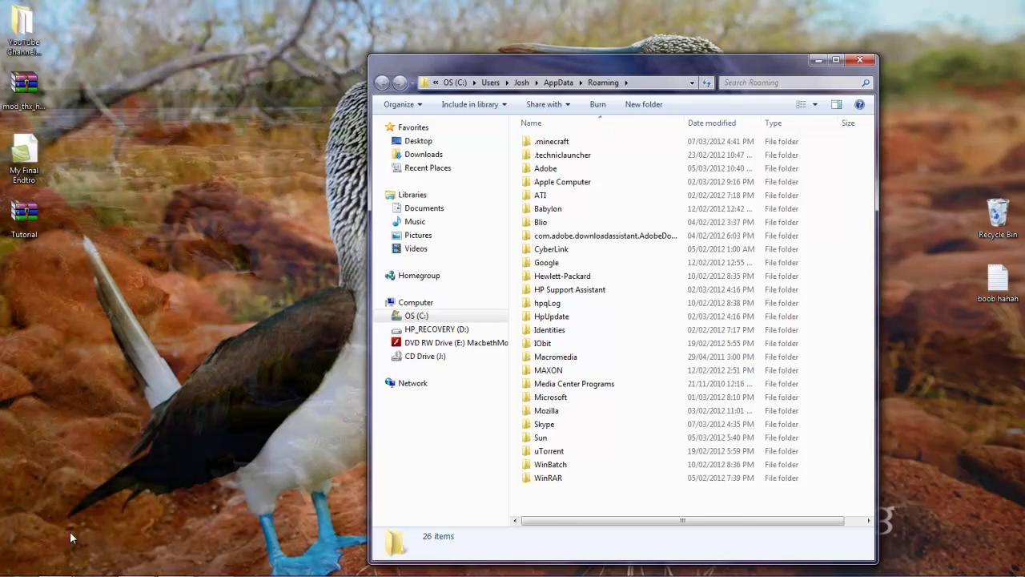
{"action": "left_click_drag", "start_coordinate": [500, 64], "coordinate": [501, 1]}
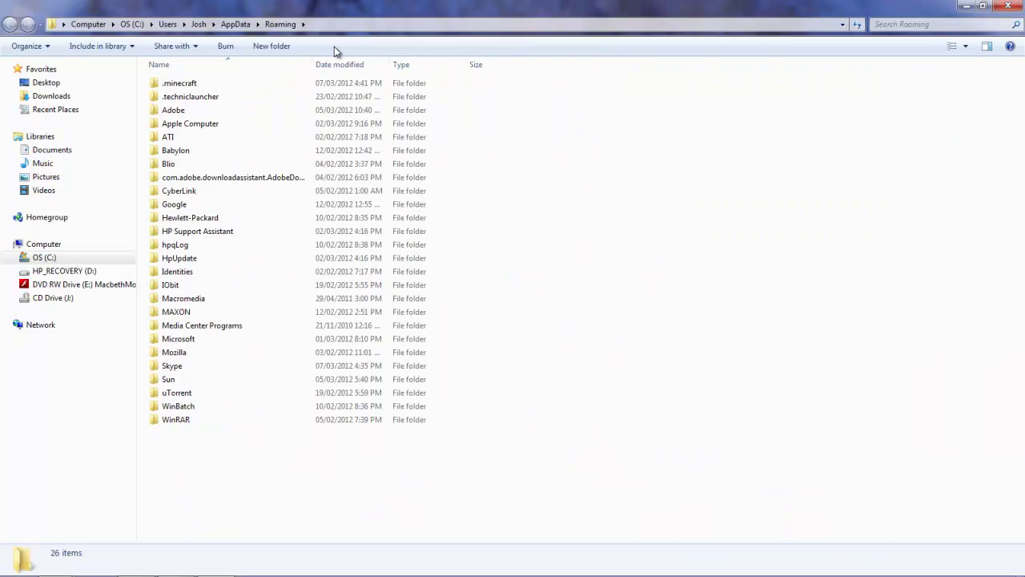
Go to the bin folder inside .minecraft and open the minecraft jar file with WinRAR archiver
{"action": "double_click", "coordinate": [253, 80]}
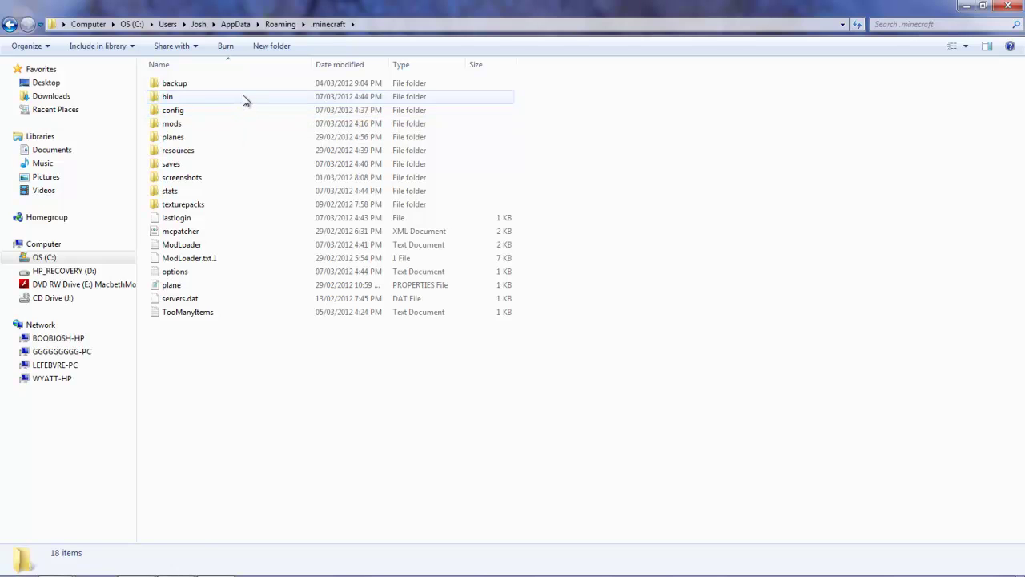
{"action": "double_click", "coordinate": [244, 97]}
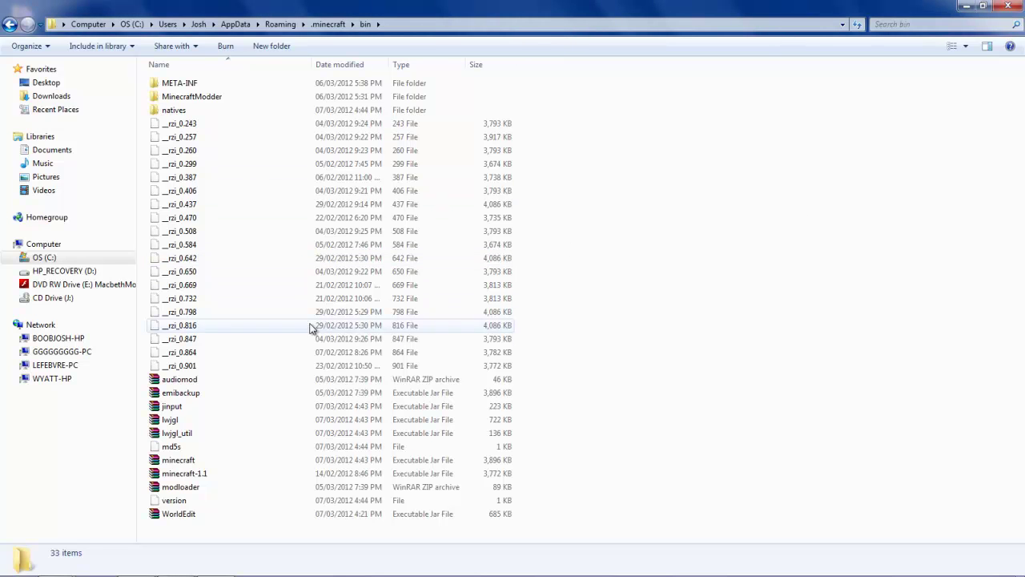
{"action": "left_click", "coordinate": [194, 461]}
{"action": "right_click", "coordinate": [193, 463]}
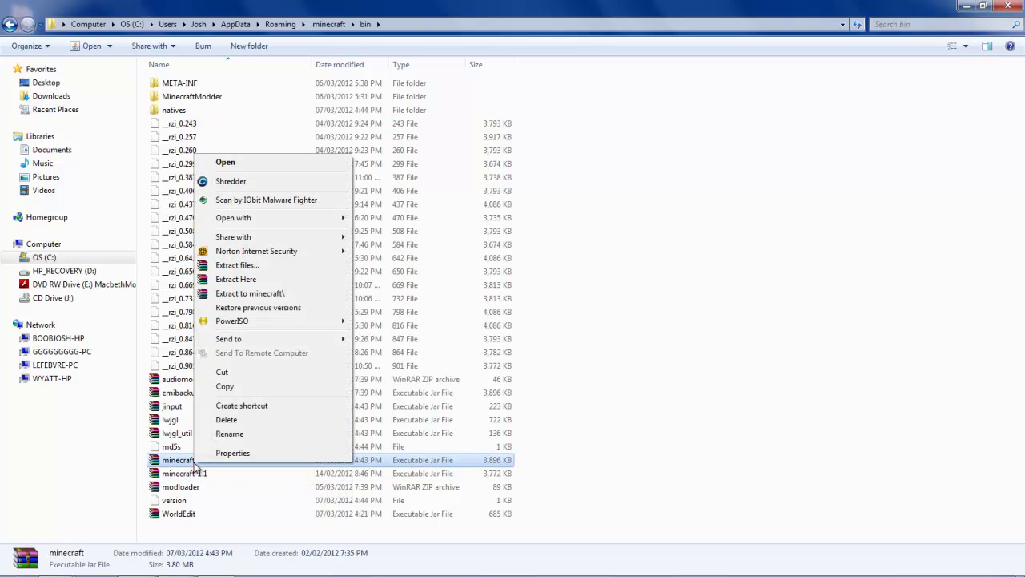
{"action": "mouse_move", "coordinate": [280, 216]}
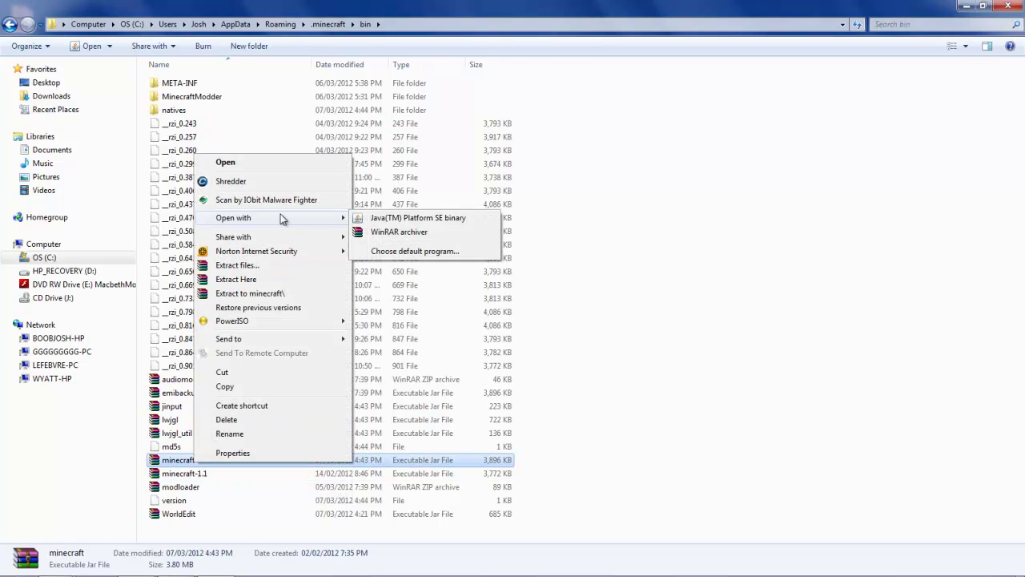
{"action": "left_click", "coordinate": [398, 232]}
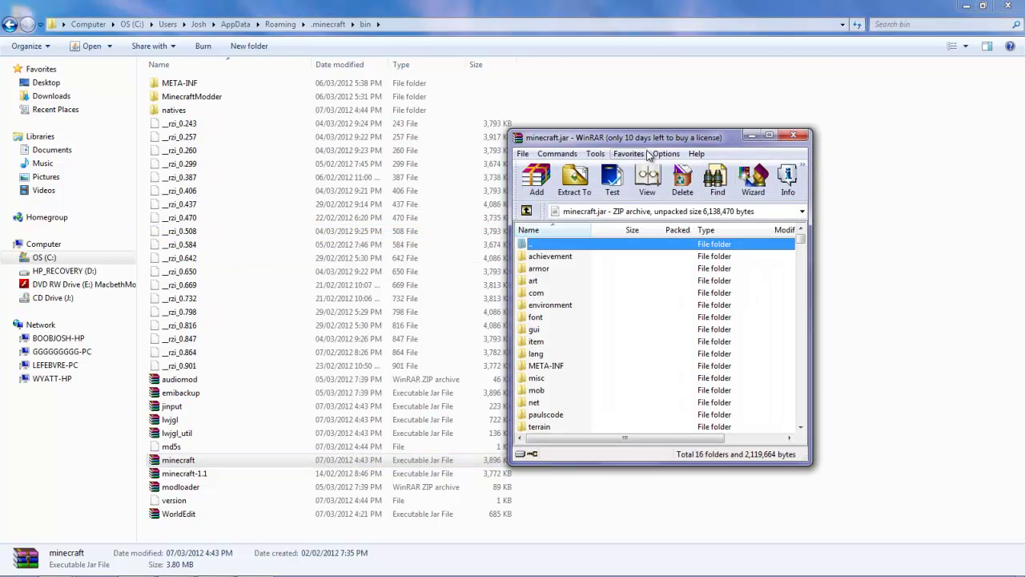
Close the bin folder, dock the minecraft.jar archive to half the screen, and move both mod archive icons clear of it
{"action": "left_click", "coordinate": [1011, 5]}
{"action": "left_click_drag", "start_coordinate": [646, 141], "coordinate": [4, 142]}
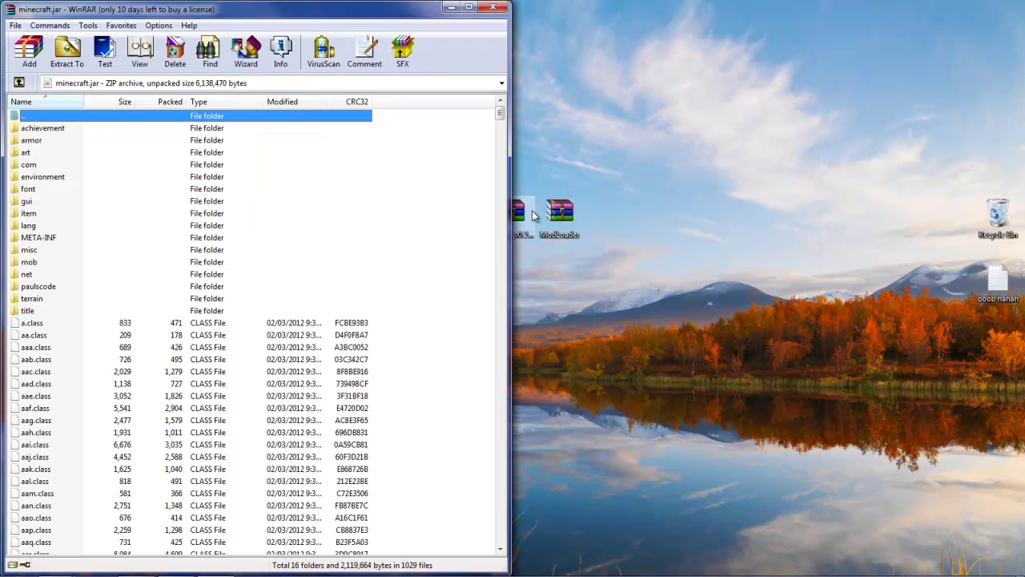
{"action": "left_click_drag", "start_coordinate": [530, 211], "coordinate": [577, 156]}
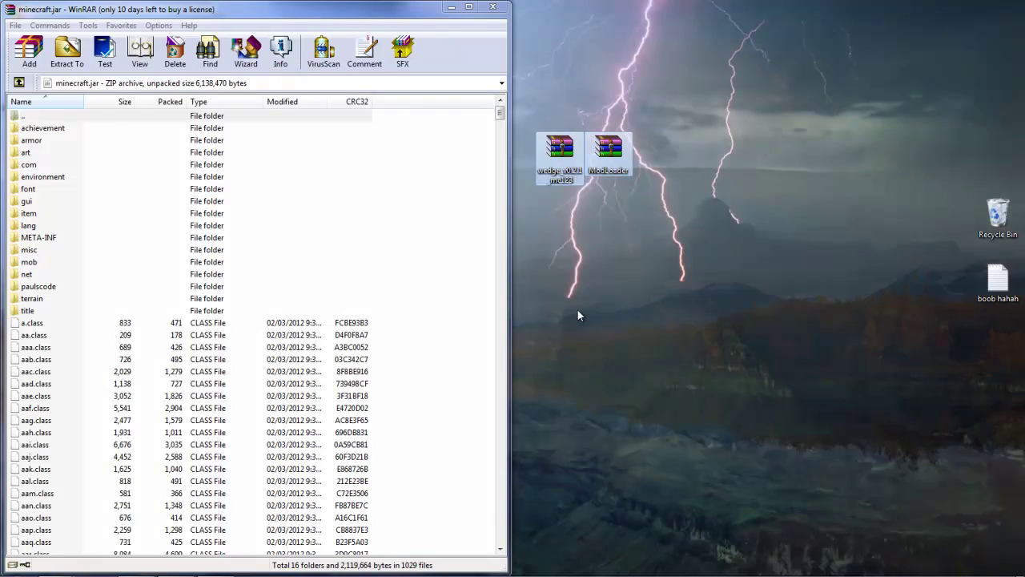
Delete the META-INF folder from minecraft.jar
{"action": "right_click", "coordinate": [57, 239]}
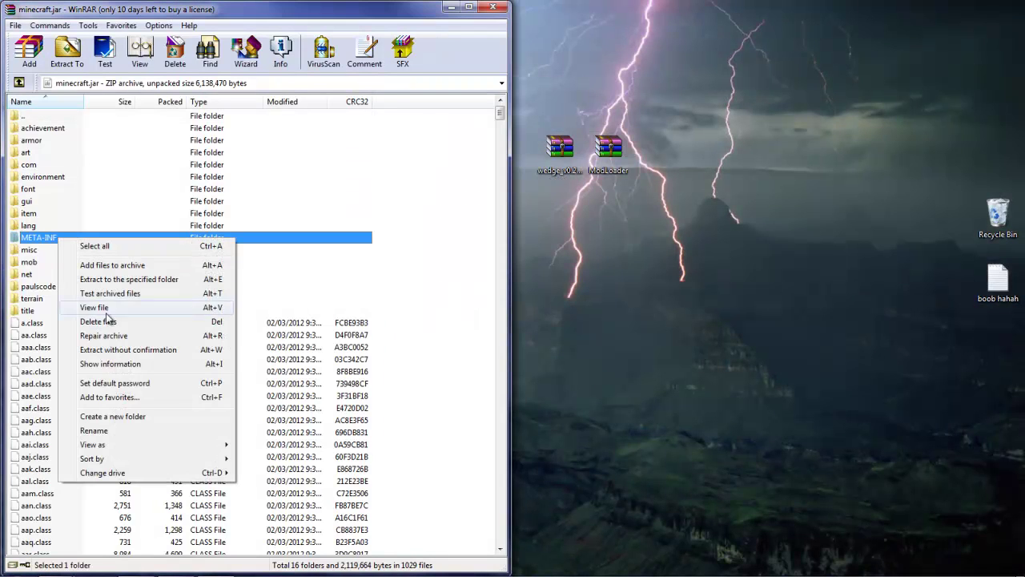
{"action": "left_click", "coordinate": [112, 322]}
{"action": "left_click", "coordinate": [526, 338]}
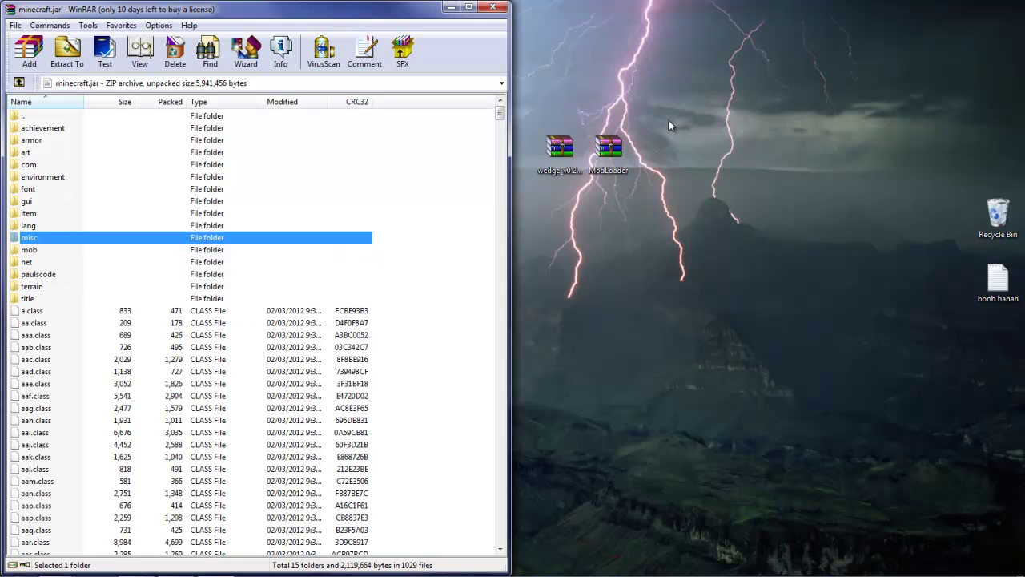
Open the ModLoader archive from the desktop and dock it beside minecraft.jar
{"action": "left_click_drag", "start_coordinate": [625, 146], "coordinate": [625, 210]}
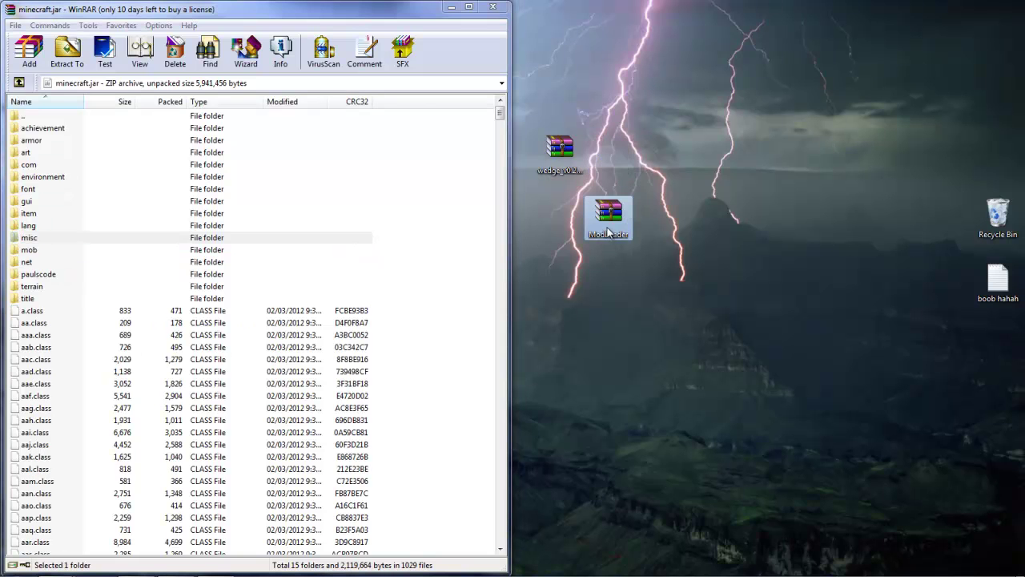
{"action": "double_click", "coordinate": [607, 238]}
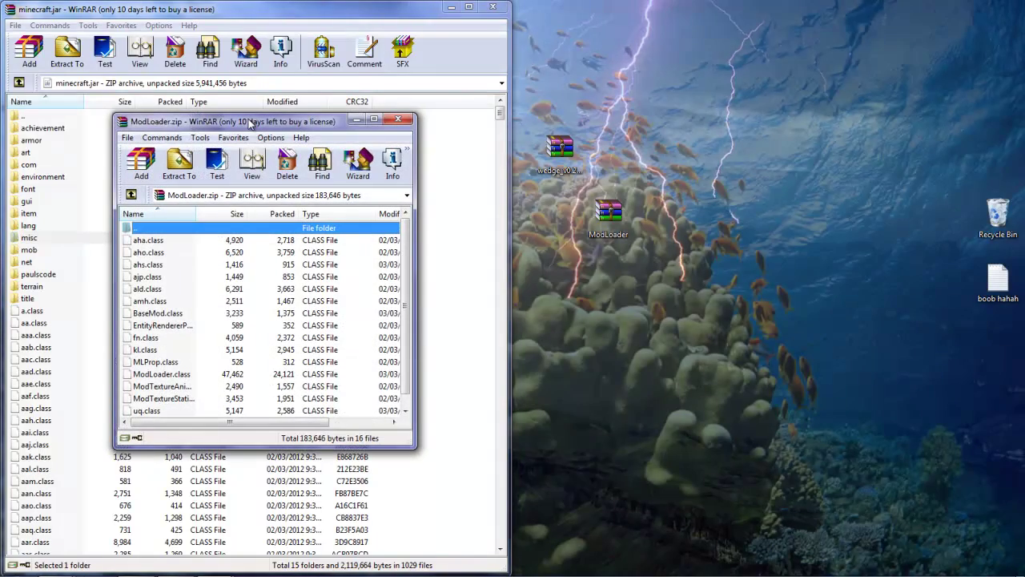
{"action": "left_click_drag", "start_coordinate": [250, 122], "coordinate": [1023, 165]}
Add all ModLoader class files to minecraft.jar with the default archive settings, and close the ModLoader archive
{"action": "left_click_drag", "start_coordinate": [600, 445], "coordinate": [587, 127]}
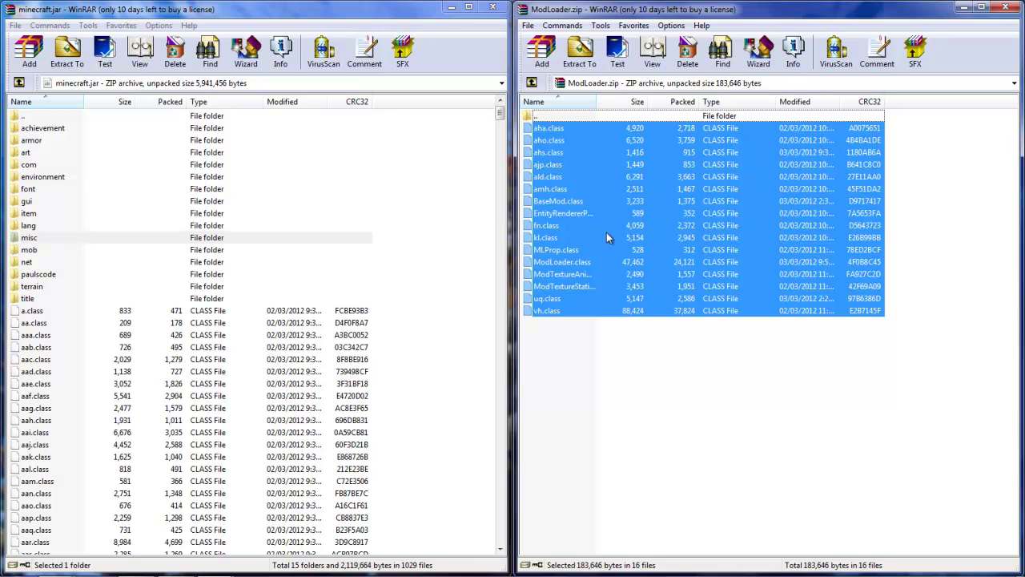
{"action": "left_click_drag", "start_coordinate": [607, 232], "coordinate": [590, 257]}
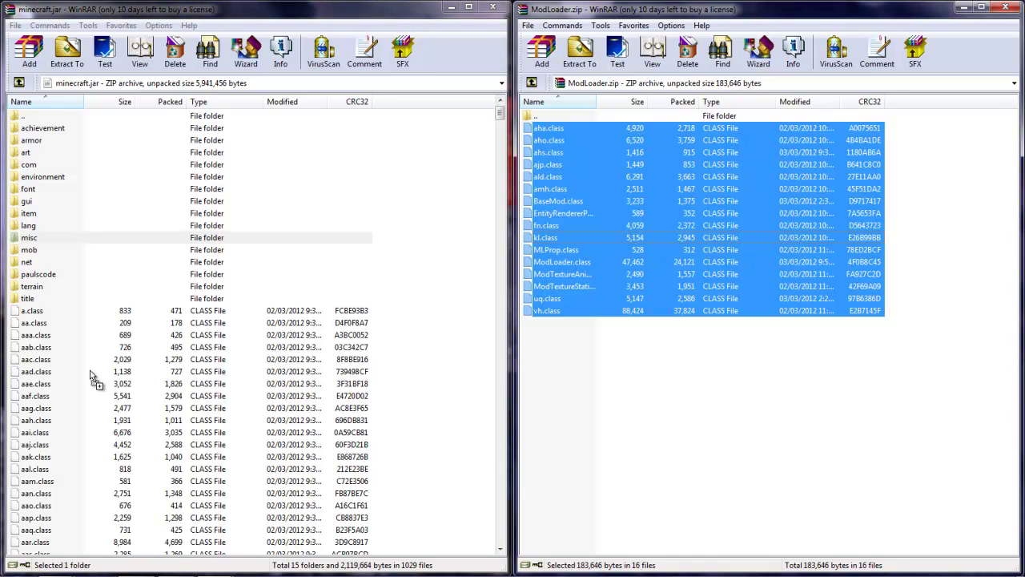
{"action": "left_click_drag", "start_coordinate": [202, 373], "coordinate": [204, 373]}
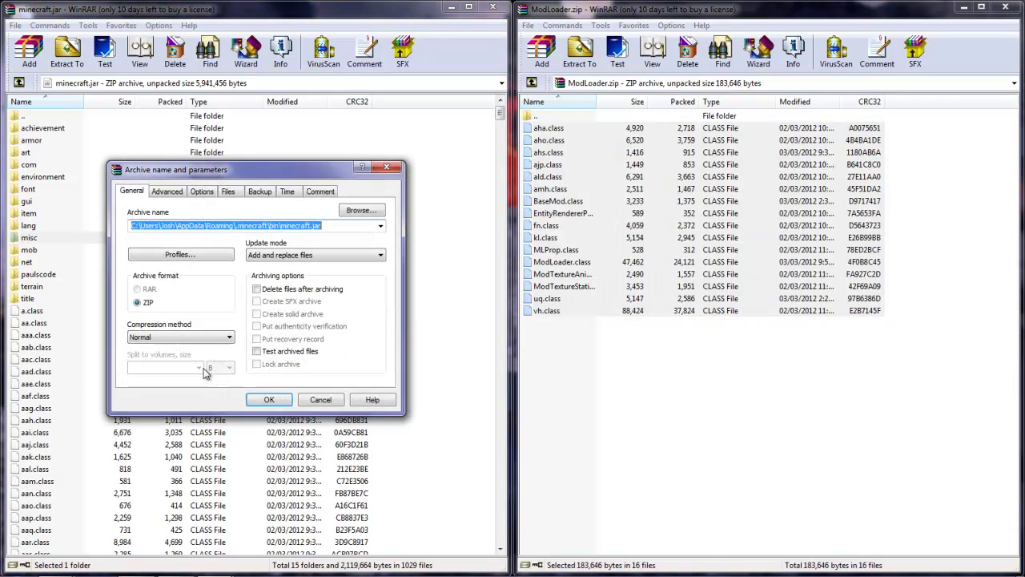
{"action": "left_click", "coordinate": [270, 400]}
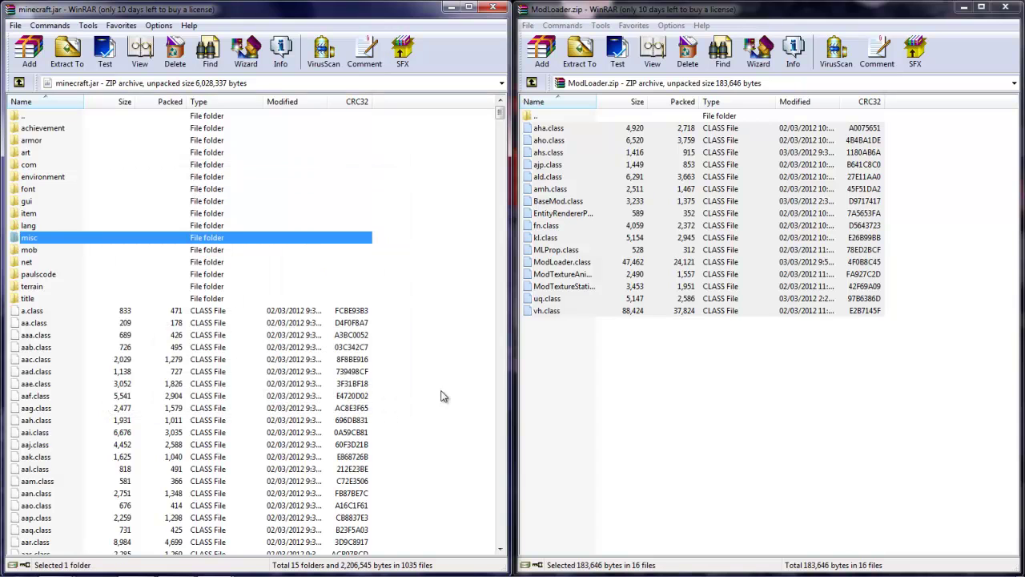
{"action": "left_click", "coordinate": [1013, 7]}
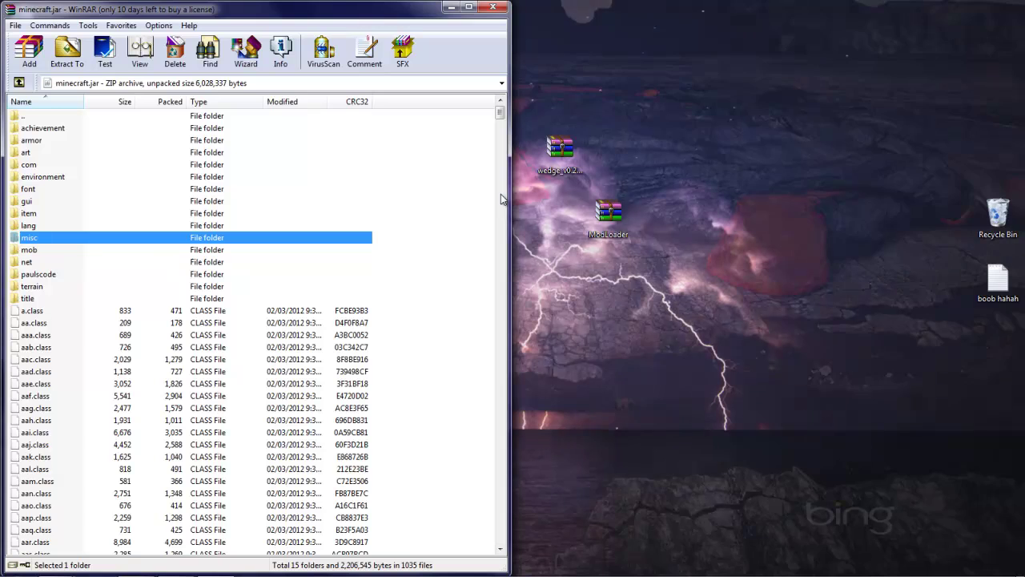
Open the wedge_v0.2.1_mc123 archive and dock it beside minecraft.jar
{"action": "double_click", "coordinate": [700, 212]}
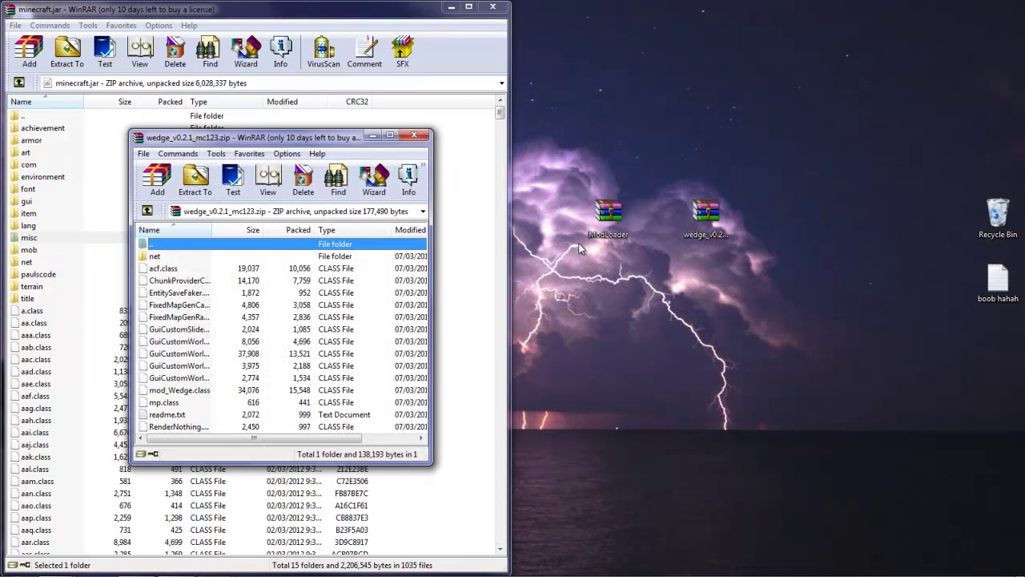
{"action": "left_click_drag", "start_coordinate": [284, 147], "coordinate": [1018, 147]}
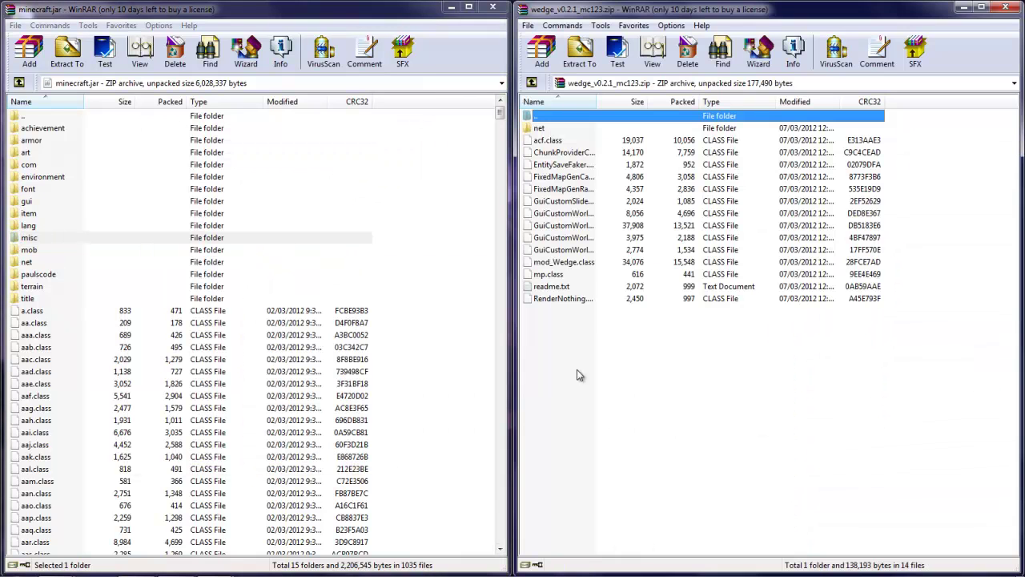
{"action": "left_click_drag", "start_coordinate": [582, 437], "coordinate": [578, 129]}
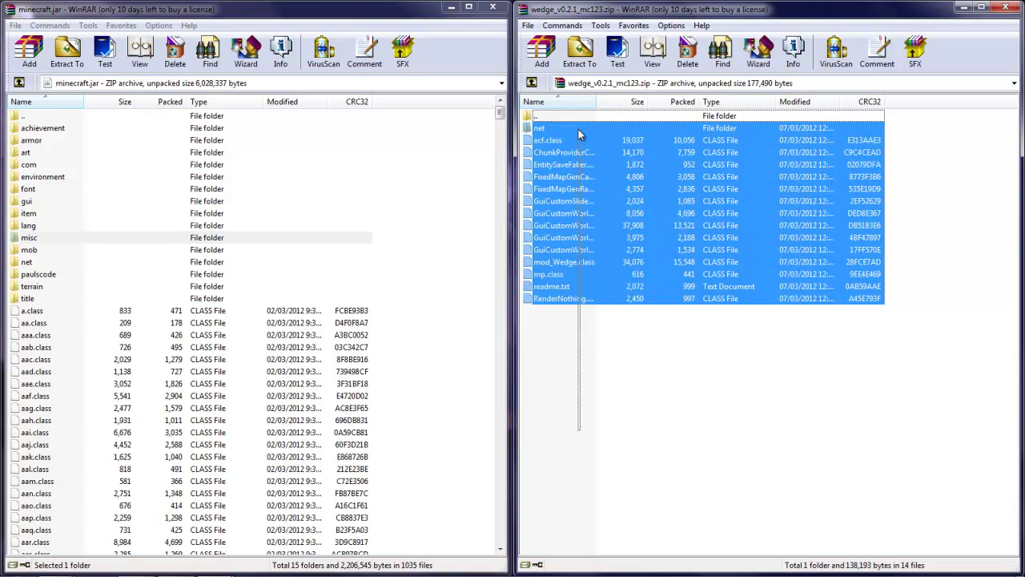
{"action": "left_click", "coordinate": [711, 342]}
View readme.txt from the wedge archive, close it, and delete the file from the archive
{"action": "double_click", "coordinate": [576, 287]}
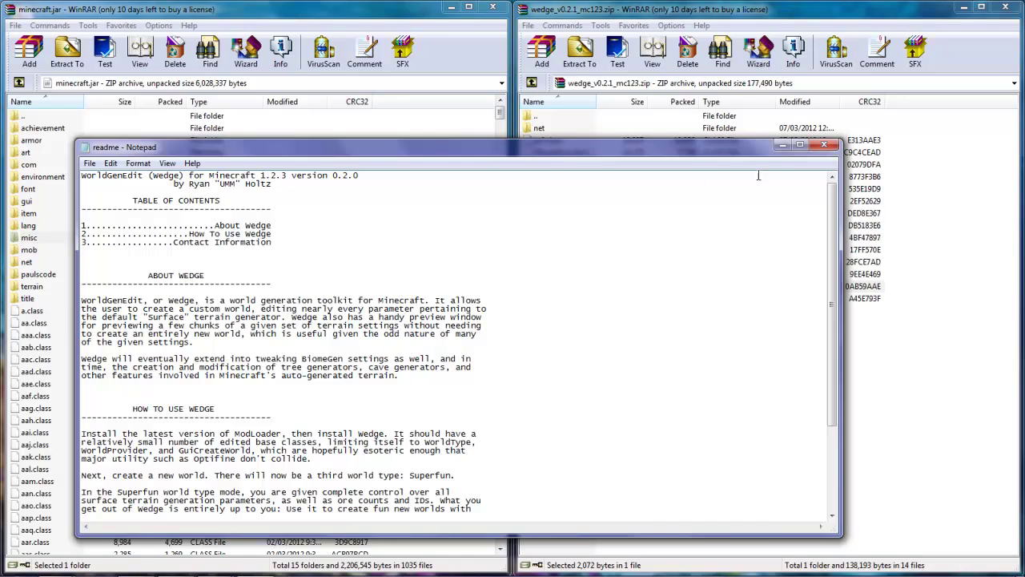
{"action": "left_click", "coordinate": [823, 145]}
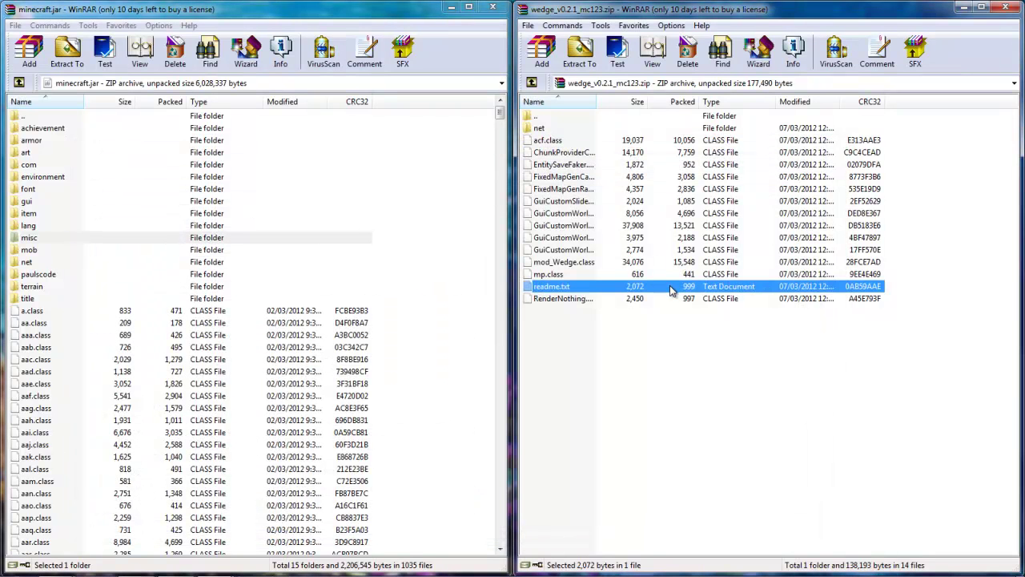
{"action": "right_click", "coordinate": [671, 291]}
{"action": "left_click", "coordinate": [711, 369]}
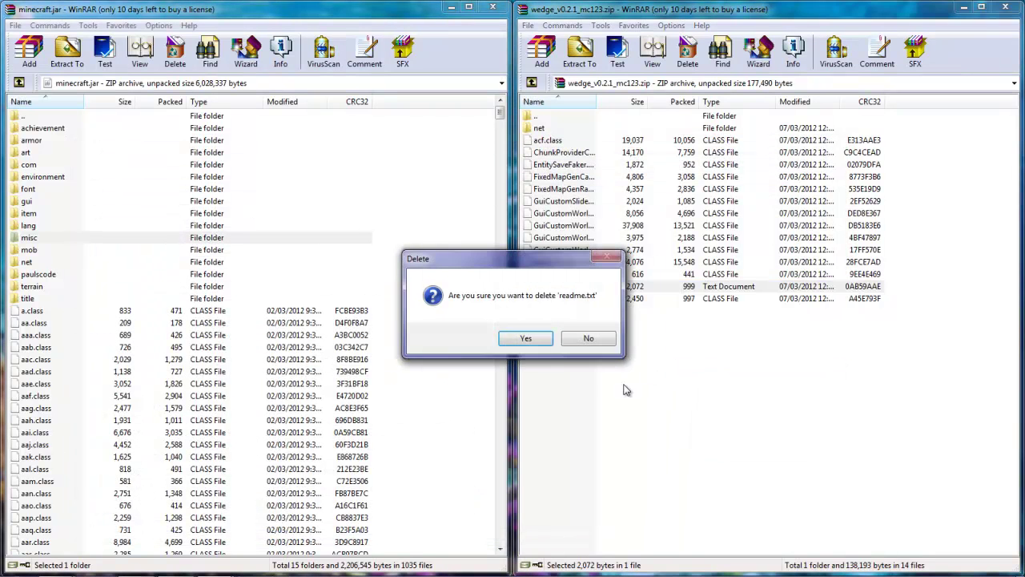
{"action": "left_click", "coordinate": [546, 345]}
Add the net folder and all remaining wedge files to minecraft.jar with the default archive settings, and close the wedge archive
{"action": "left_click_drag", "start_coordinate": [698, 371], "coordinate": [666, 147]}
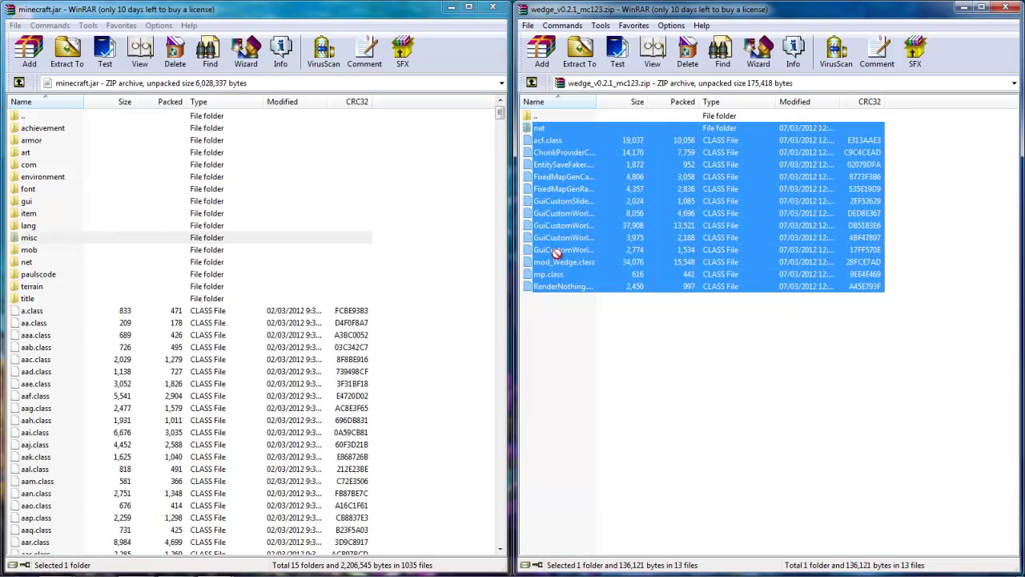
{"action": "left_click_drag", "start_coordinate": [159, 366], "coordinate": [159, 367]}
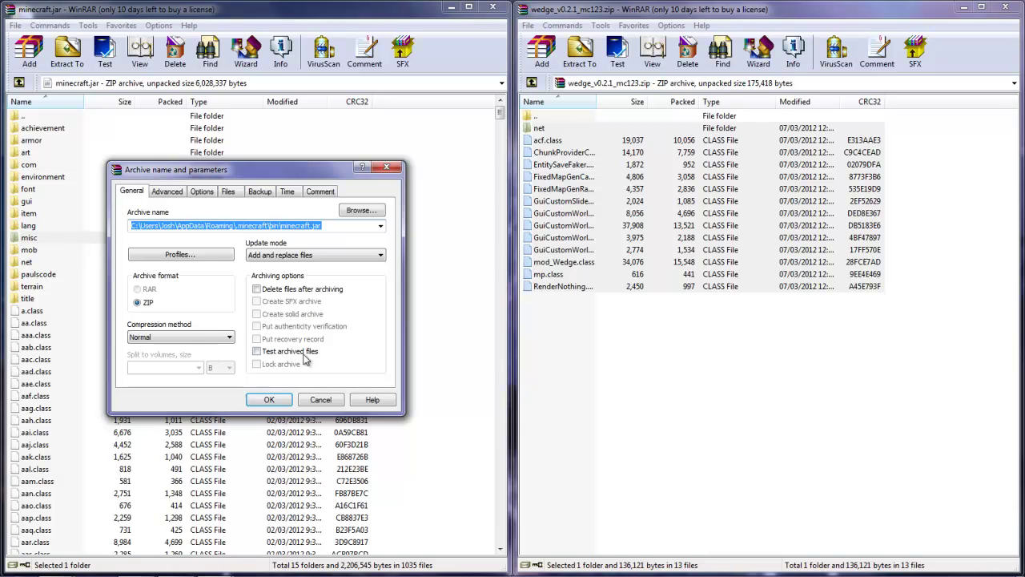
{"action": "left_click", "coordinate": [284, 406]}
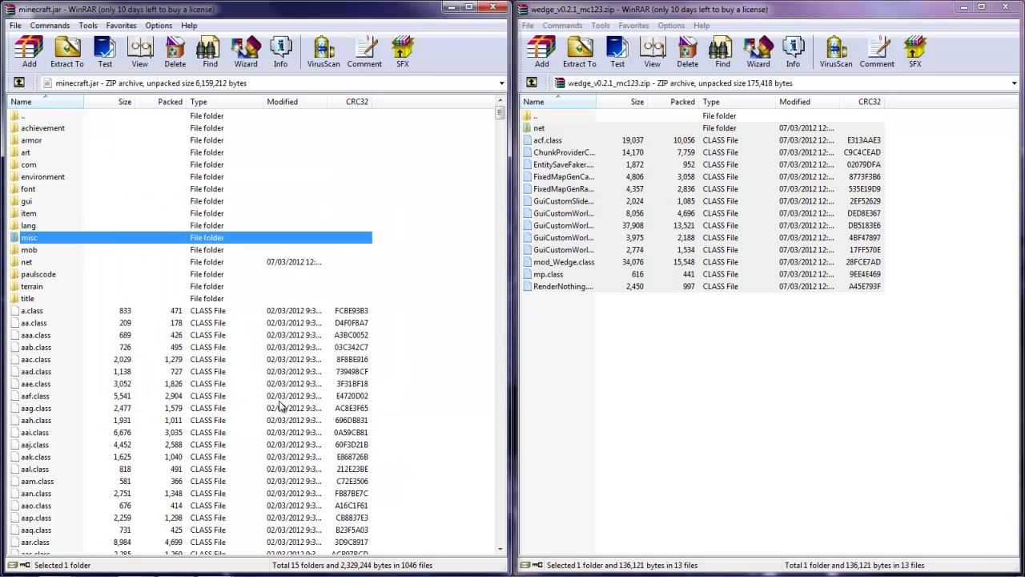
{"action": "left_click", "coordinate": [1006, 7]}
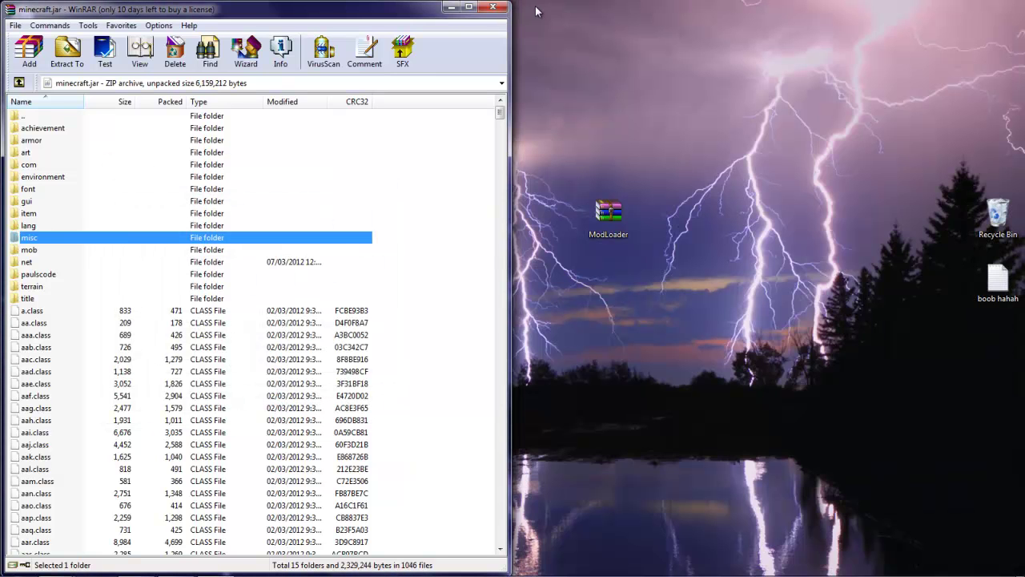
Close the minecraft.jar archive and start the Minecraft launcher
{"action": "left_click", "coordinate": [492, 7]}
{"action": "mouse_move", "coordinate": [56, 566]}
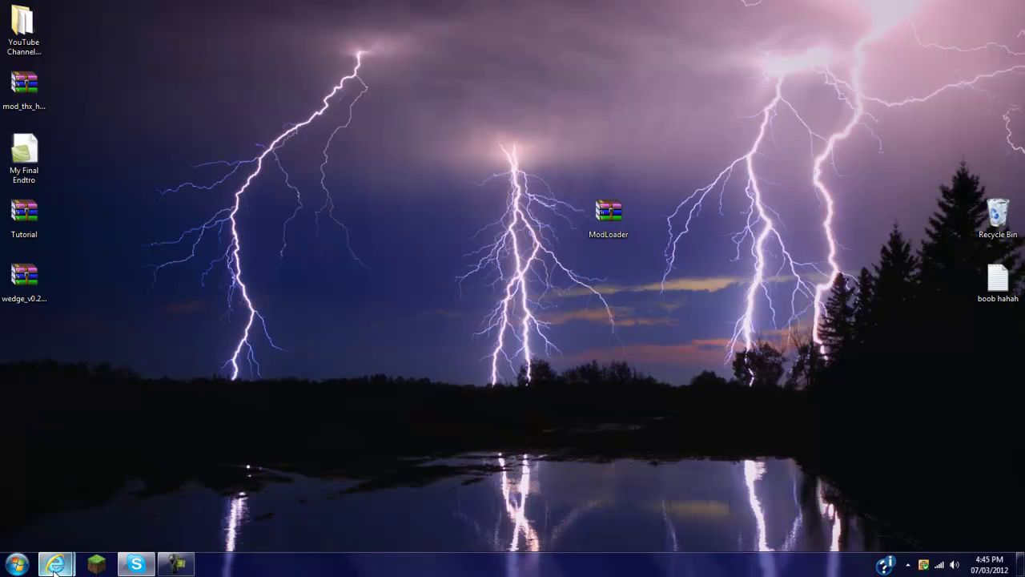
{"action": "left_click", "coordinate": [96, 565]}
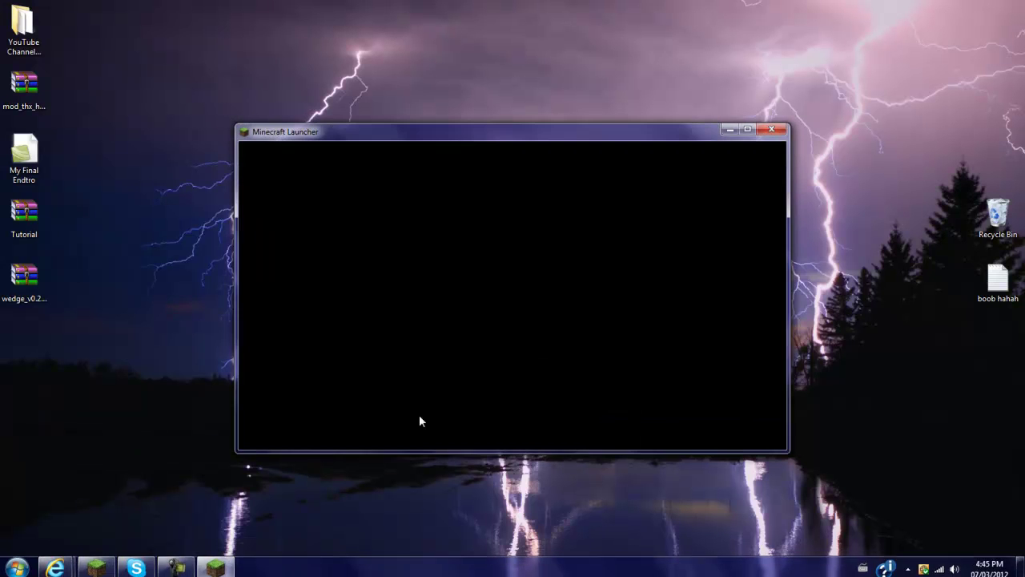
Maximize the launcher, log in with the saved account, and open the singleplayer world list
{"action": "left_click_drag", "start_coordinate": [531, 129], "coordinate": [545, 1]}
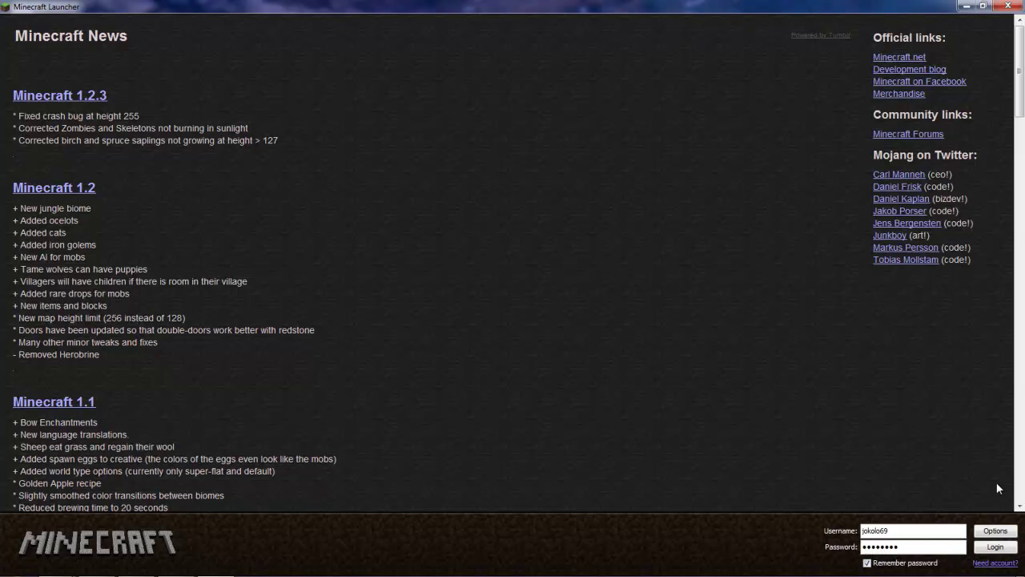
{"action": "left_click", "coordinate": [997, 549]}
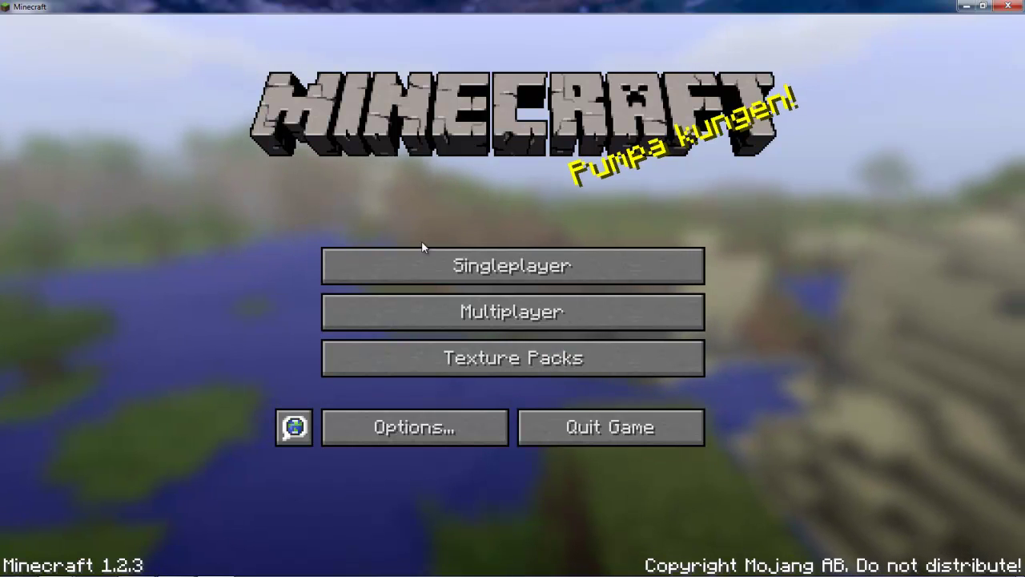
{"action": "left_click", "coordinate": [467, 268]}
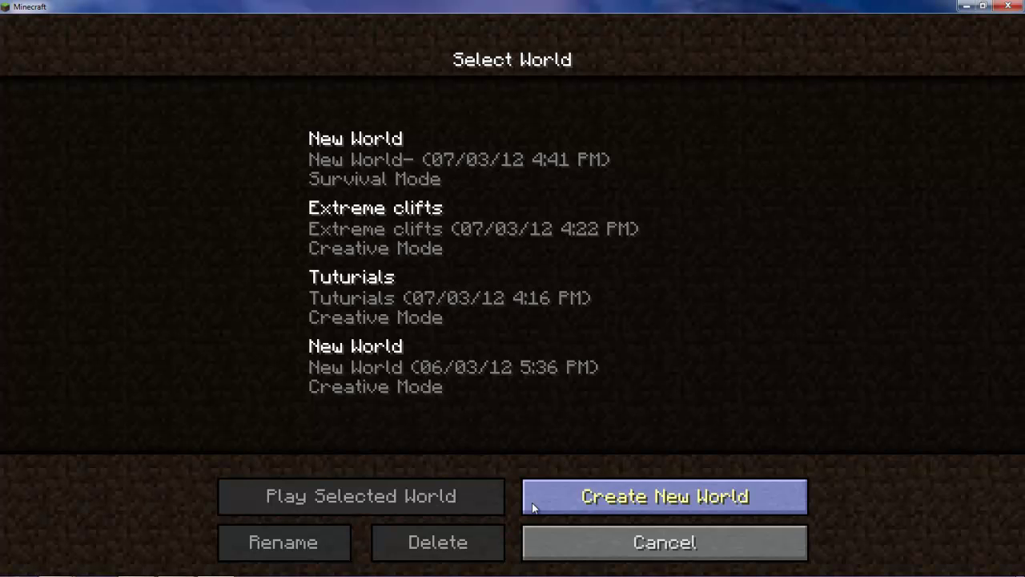
Delete the Survival Mode world named New World from the saved worlds
{"action": "left_click", "coordinate": [371, 154]}
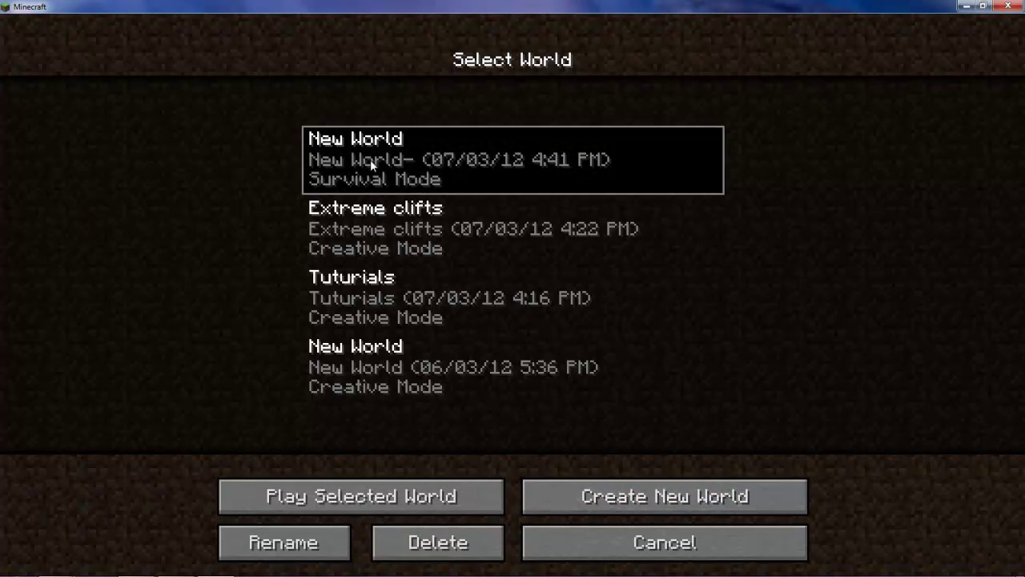
{"action": "left_click", "coordinate": [434, 539]}
{"action": "left_click", "coordinate": [377, 313]}
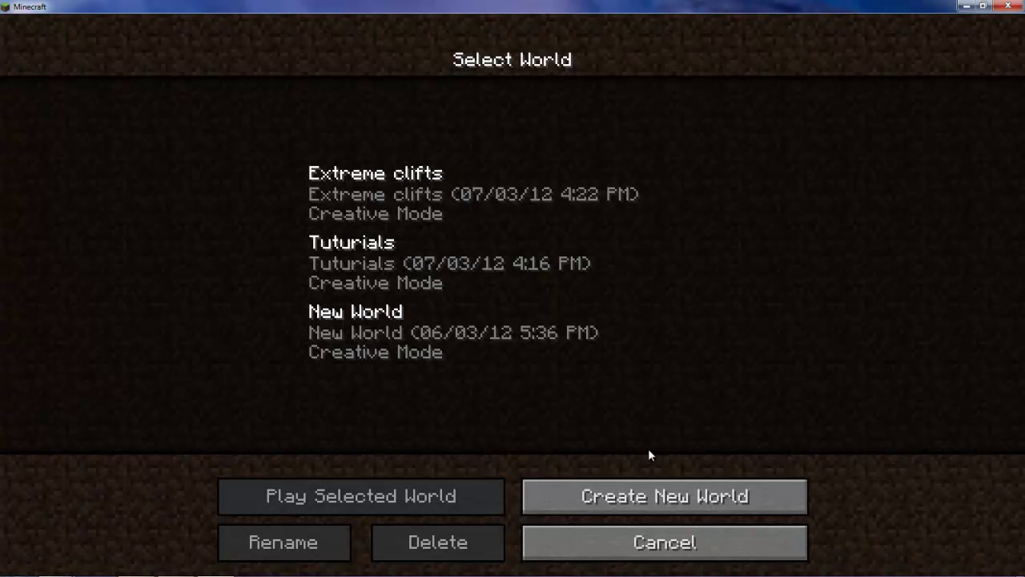
Set up a new world named New World in Creative mode with the Superfun world type
{"action": "left_click", "coordinate": [664, 495]}
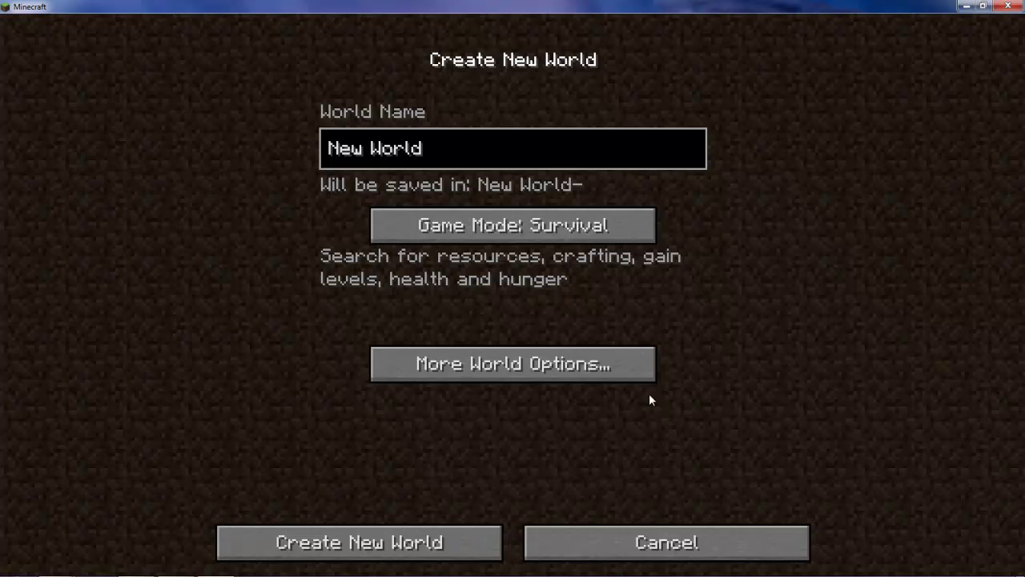
{"action": "left_click", "coordinate": [513, 234]}
{"action": "left_click", "coordinate": [525, 224]}
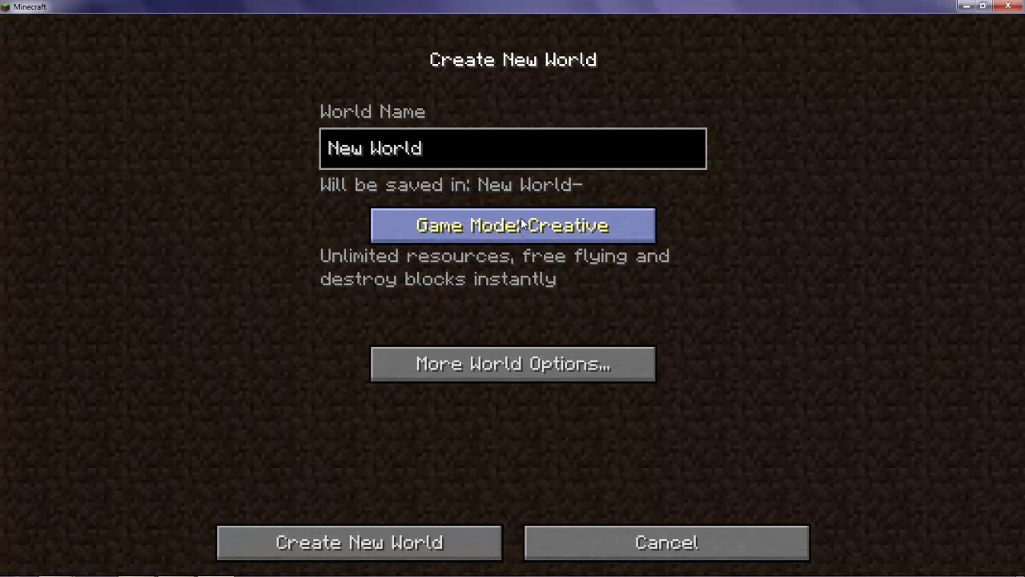
{"action": "left_click", "coordinate": [559, 365]}
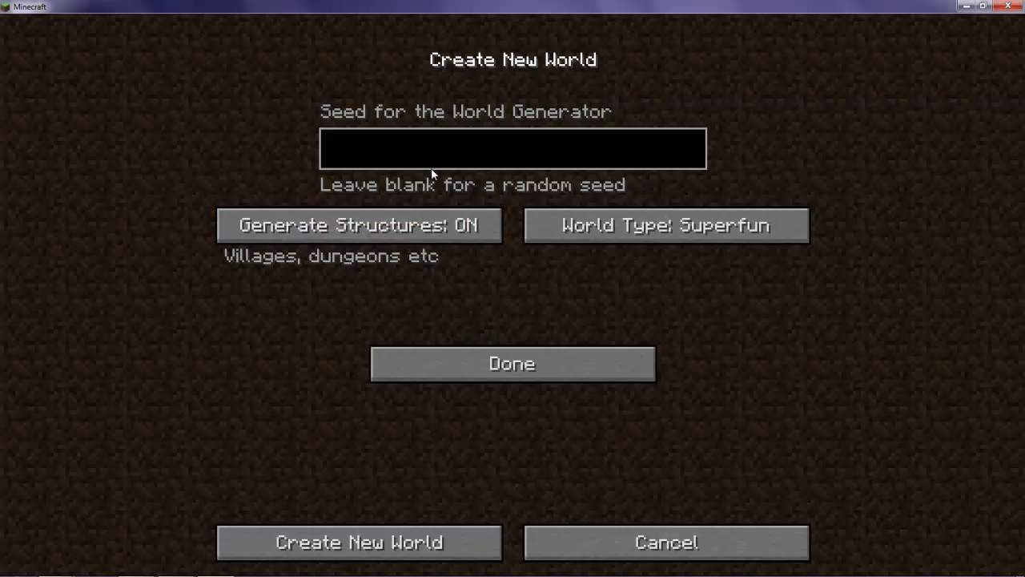
{"action": "left_click", "coordinate": [462, 363]}
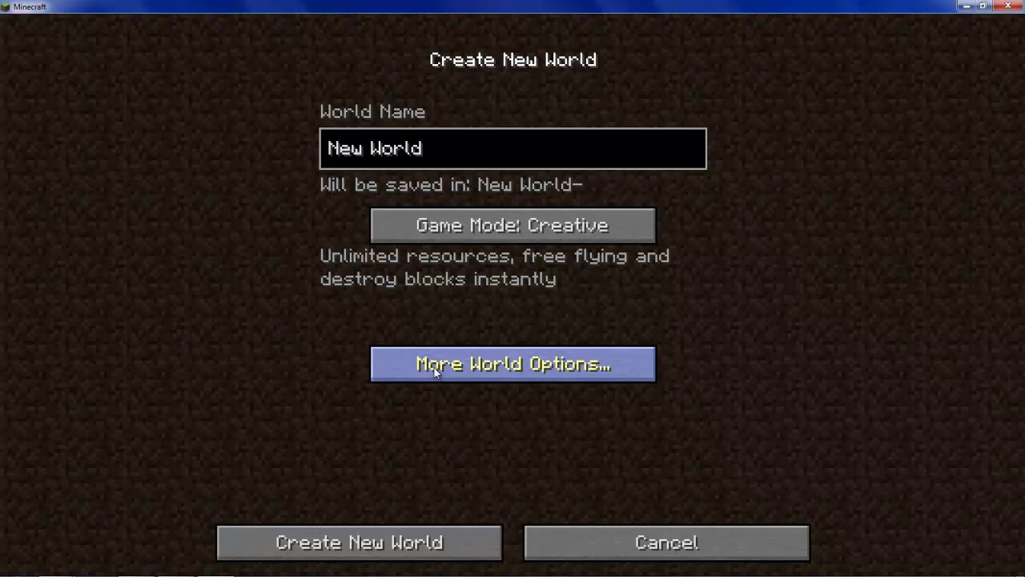
Create the world with Easy customization, using Craziness 1.000 and Sea Level Scale 1.000
{"action": "left_click", "coordinate": [439, 543]}
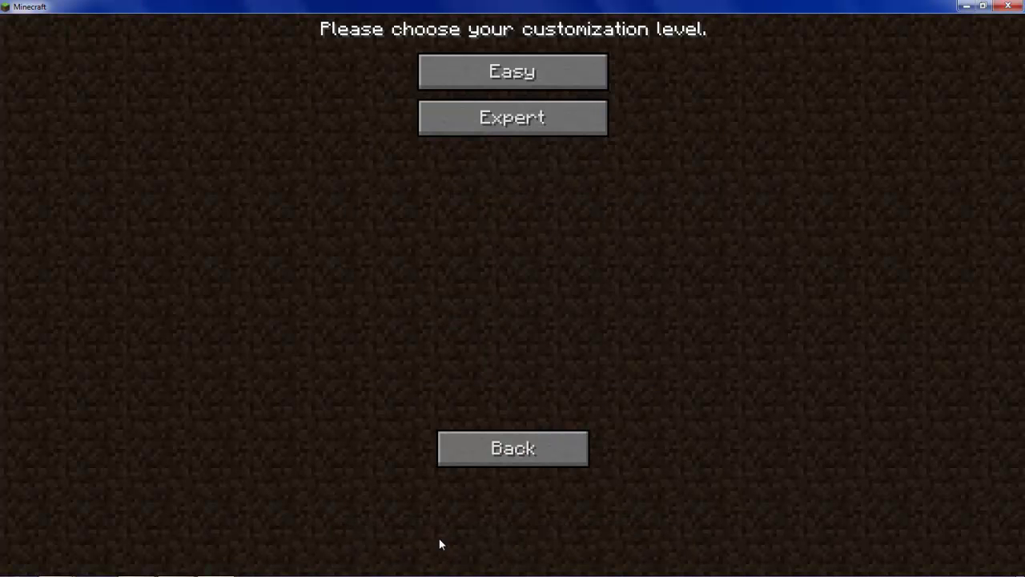
{"action": "left_click", "coordinate": [490, 71]}
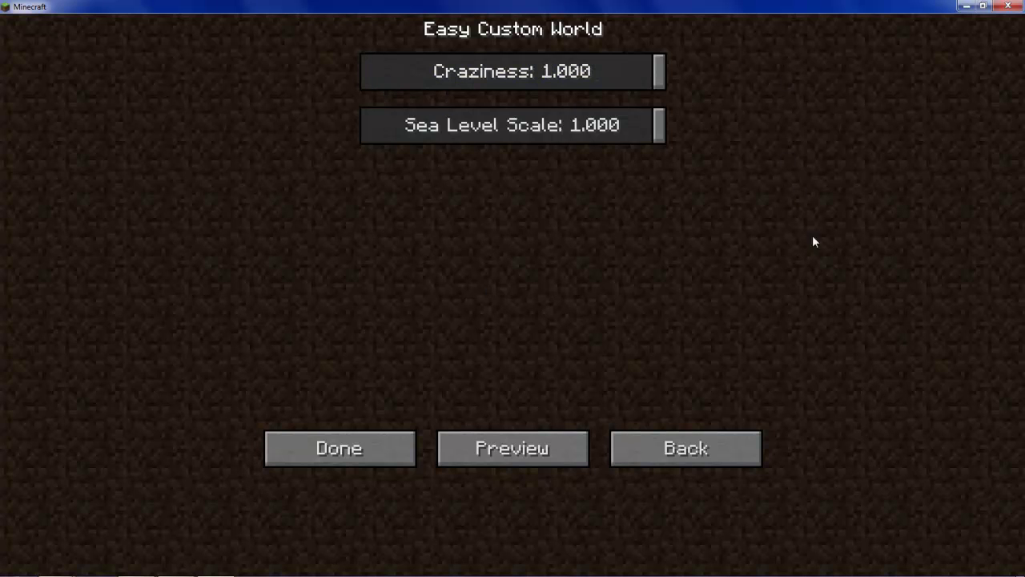
{"action": "left_click", "coordinate": [378, 450]}
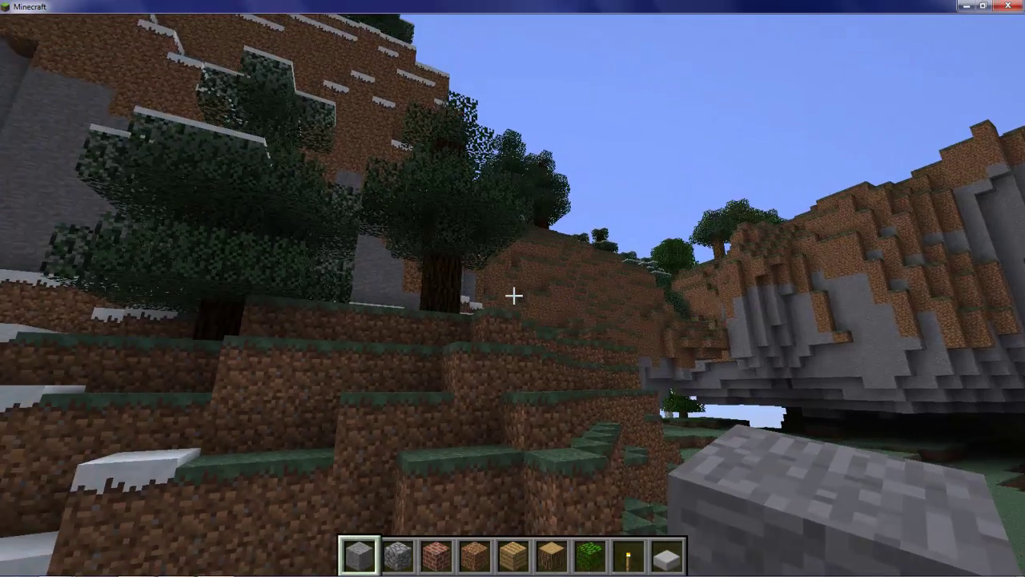
Fly up out of the valley and over the grassy plateau to examine the generated cliffs and hills
{"action": "key", "text": "shift+F3"}
{"action": "key", "text": "F3"}
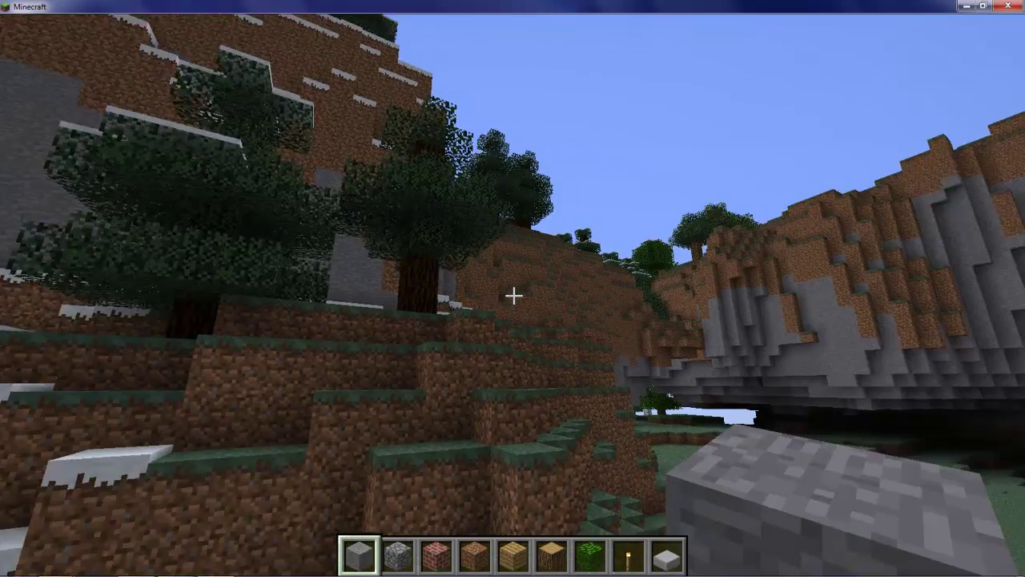
{"action": "key", "text": "w"}
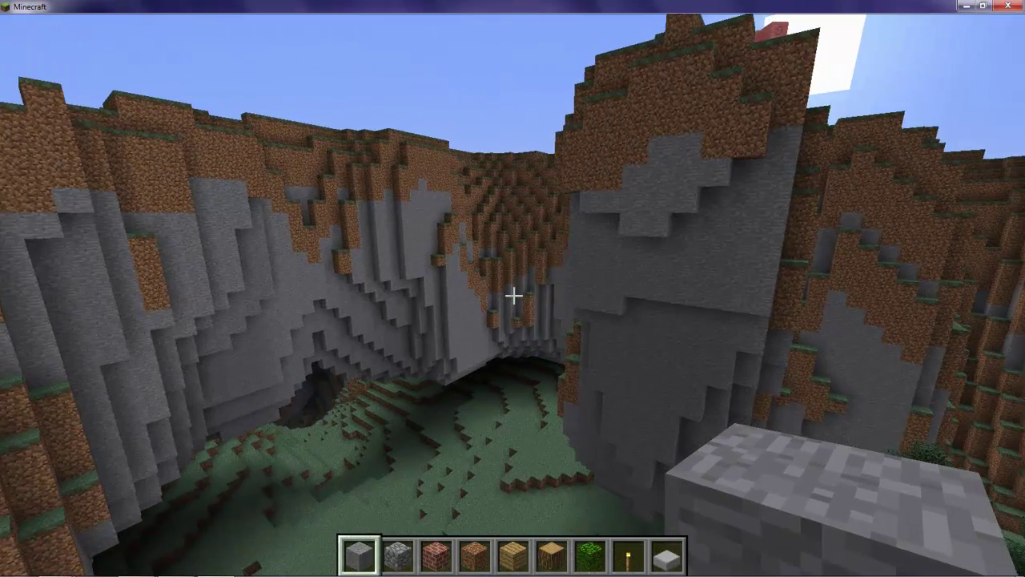
{"action": "key", "text": "space"}
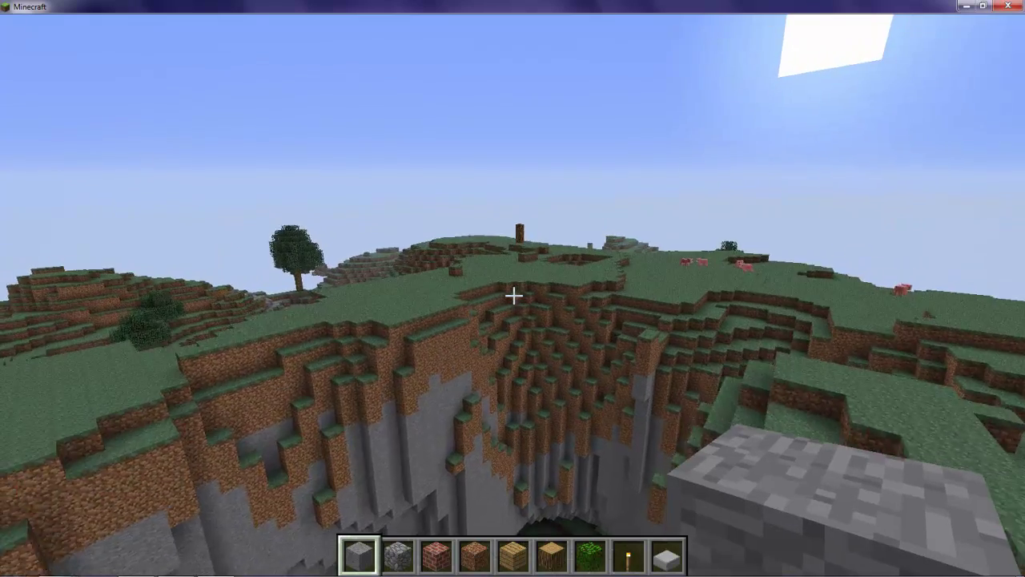
{"action": "key", "text": "w"}
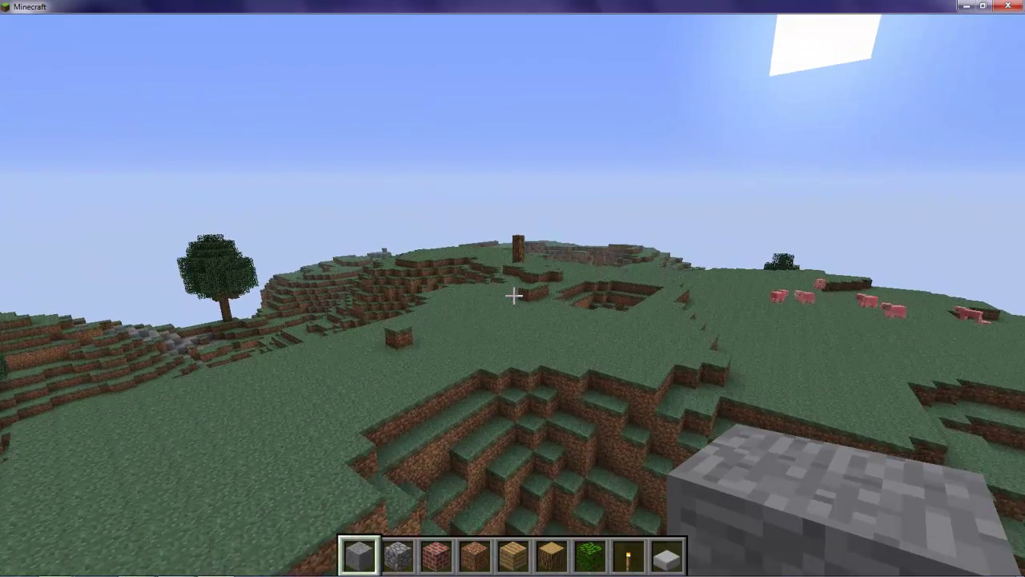
{"action": "key", "text": "w"}
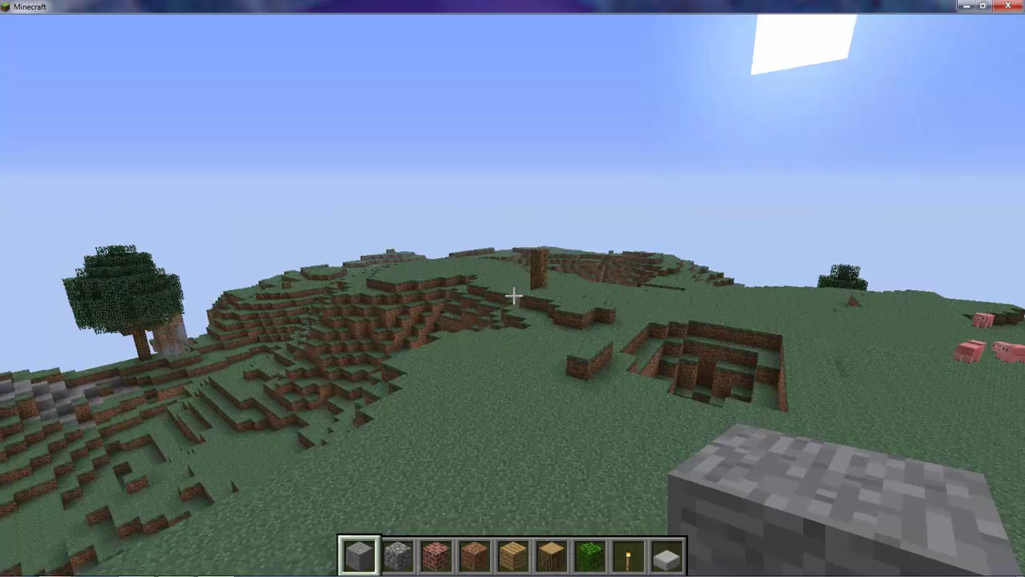
{"action": "key", "text": "w"}
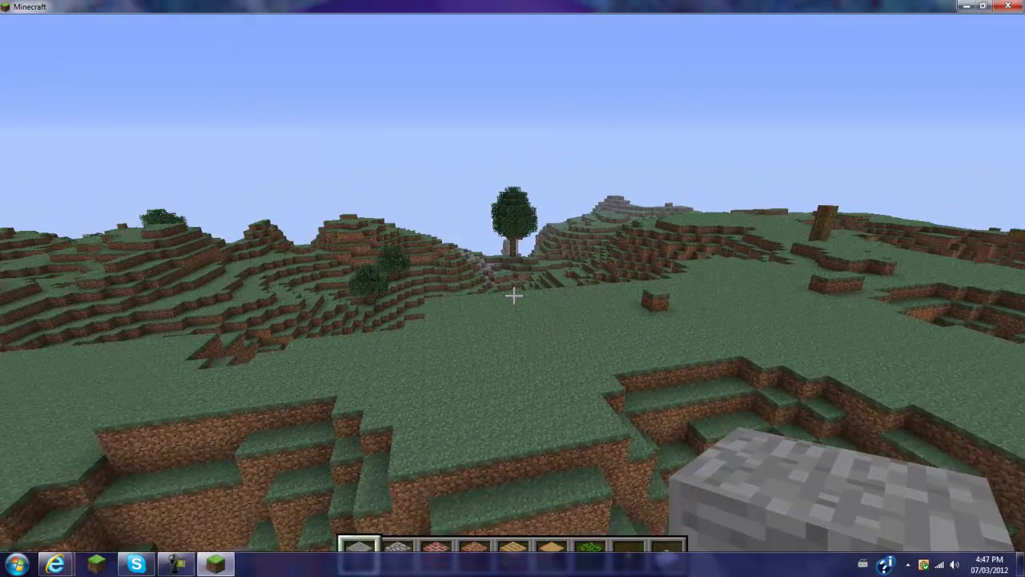
Fly past the sinkhole and the exposed stone slope to examine the overhanging mountains and the large cavern
{"action": "key", "text": "s"}
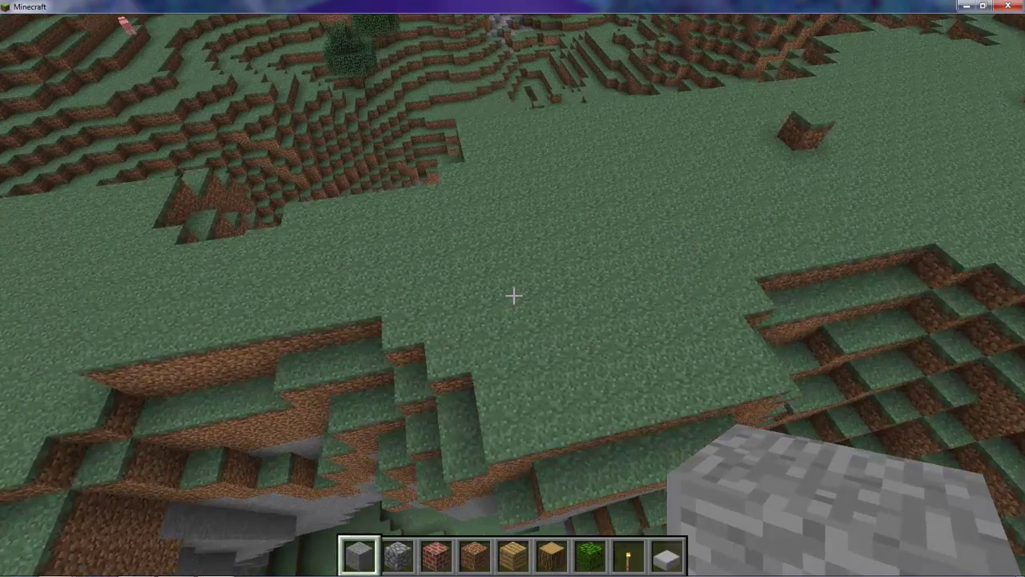
{"action": "key", "text": "w"}
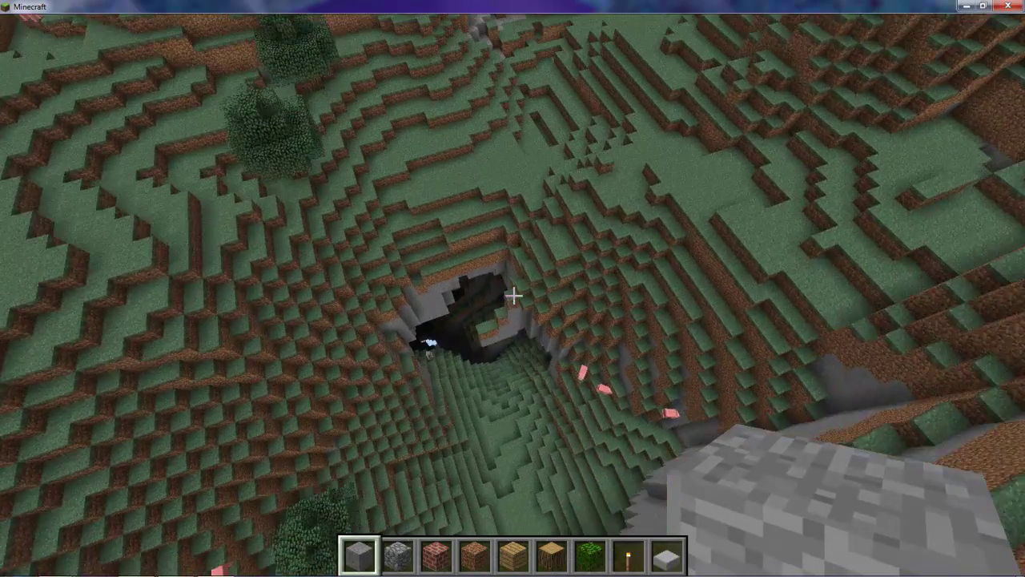
{"action": "key", "text": "w"}
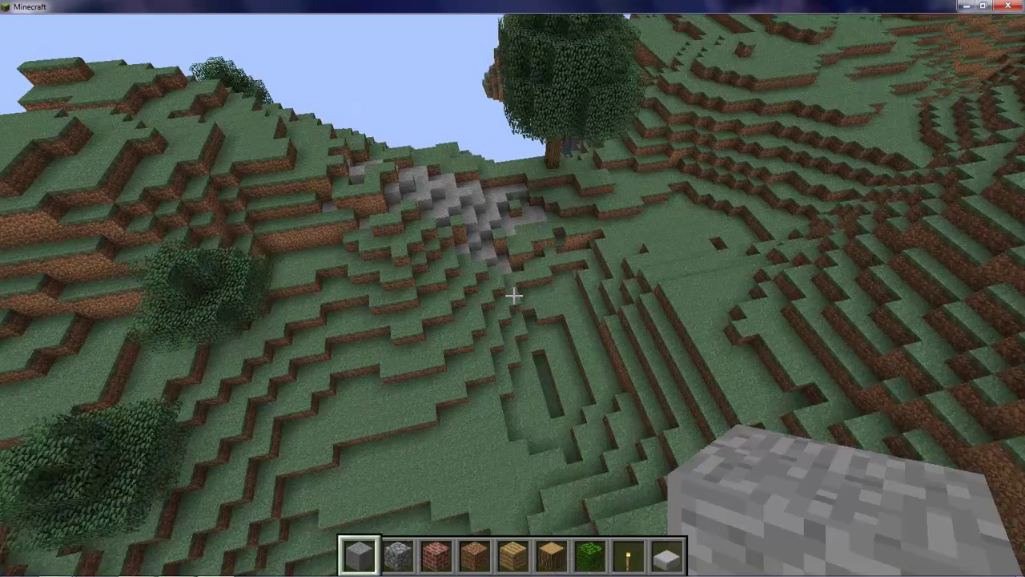
{"action": "key", "text": "w"}
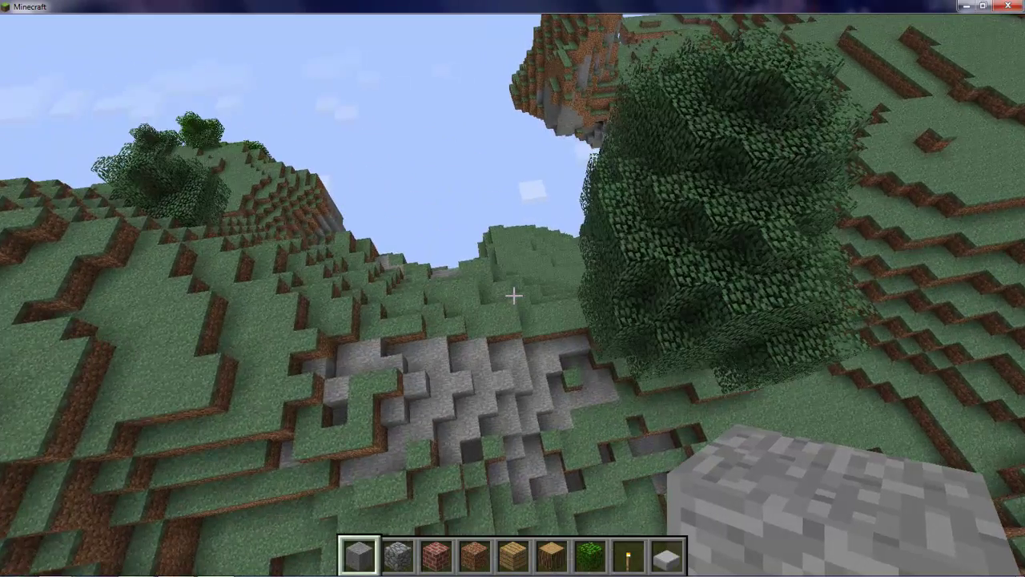
{"action": "key", "text": "w"}
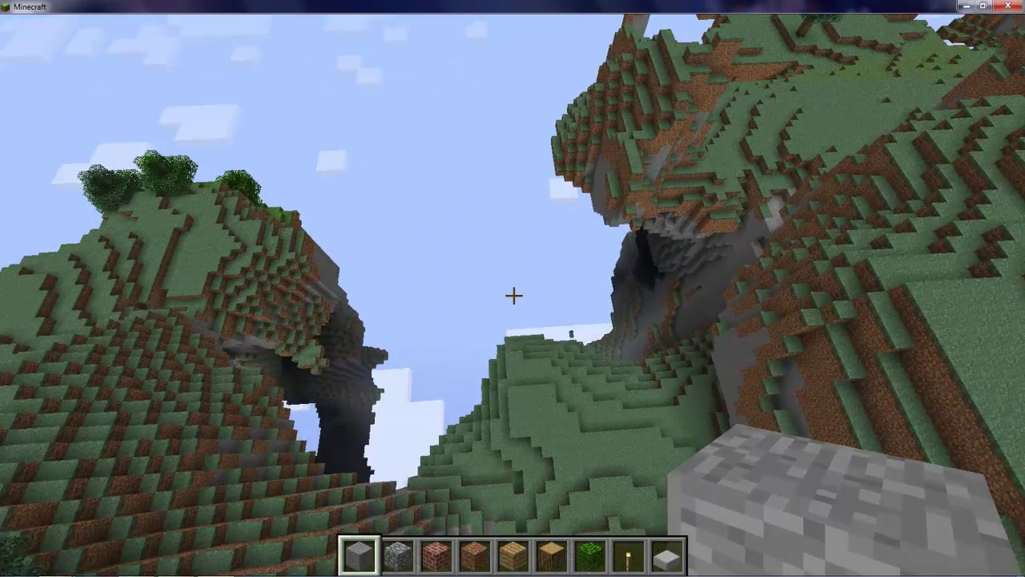
{"action": "key", "text": "w"}
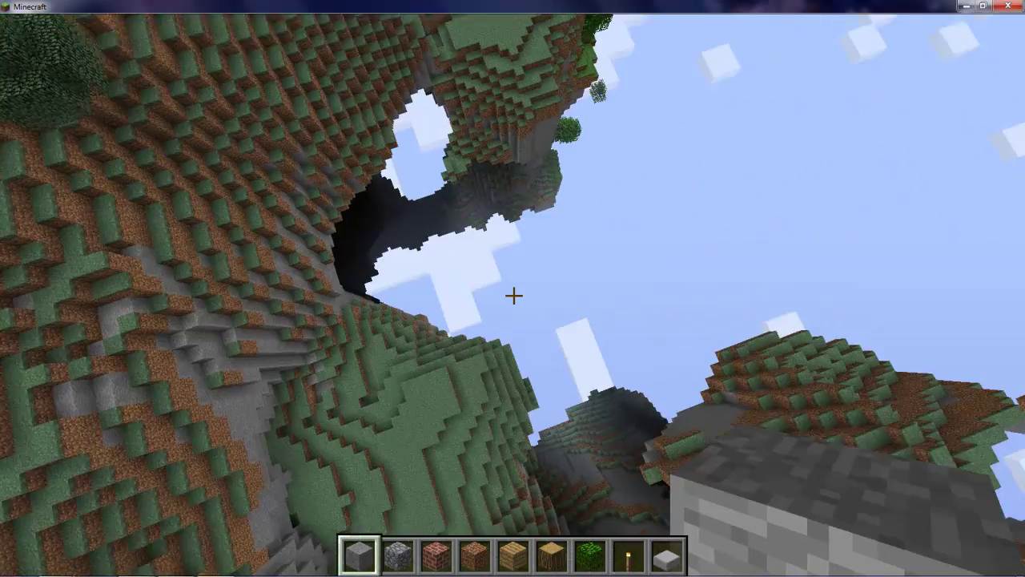
{"action": "key", "text": "w"}
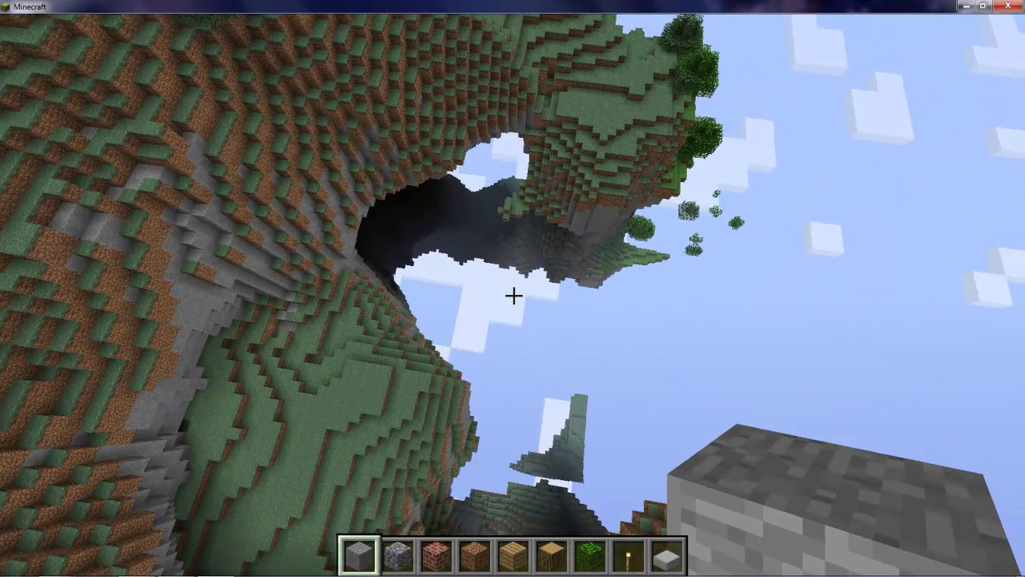
{"action": "key", "text": "w"}
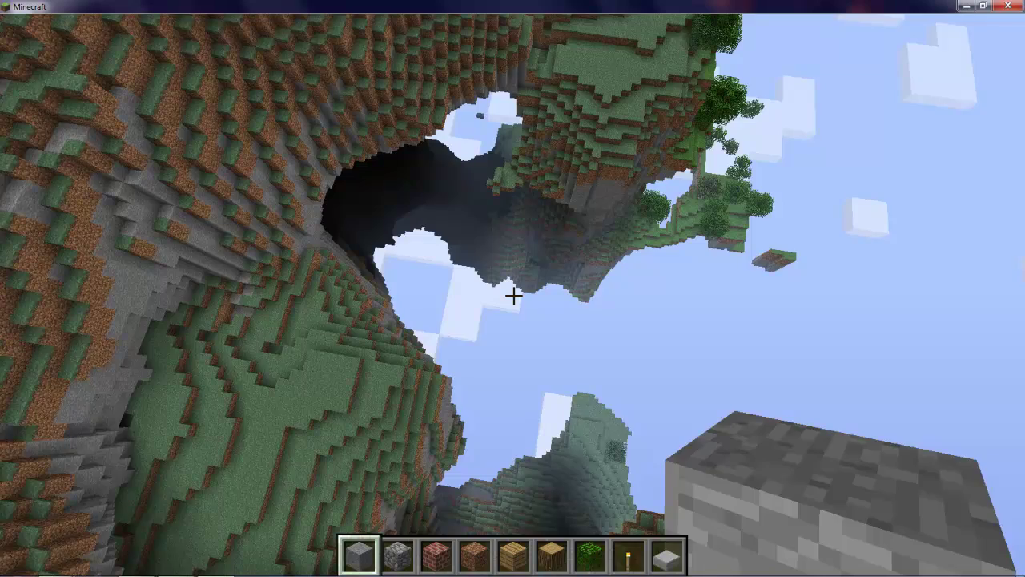
{"action": "key", "text": "w"}
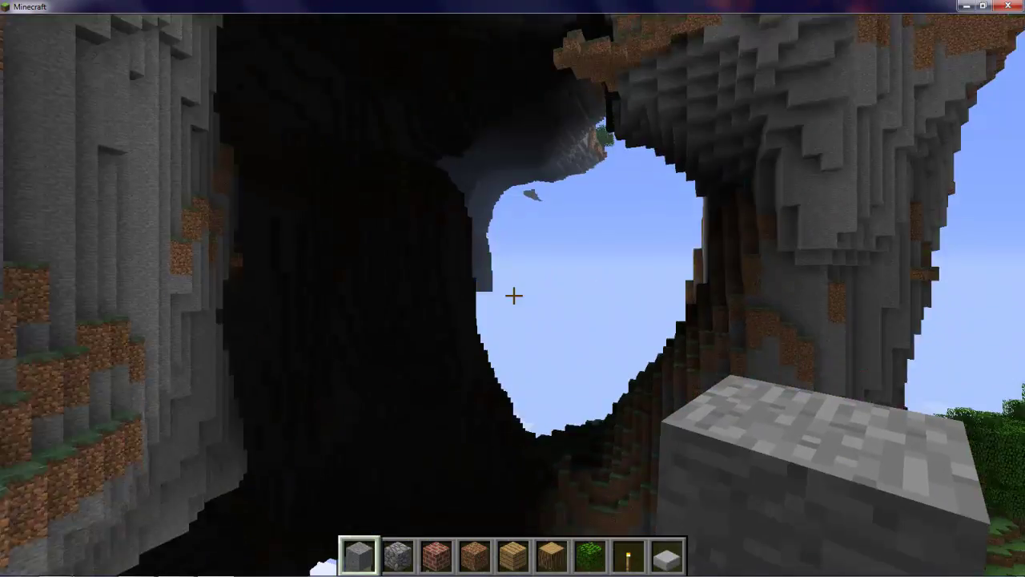
Dive into the water inside the dark cavern, surface again, and examine the cavern walls and openings
{"action": "key", "text": "shift"}
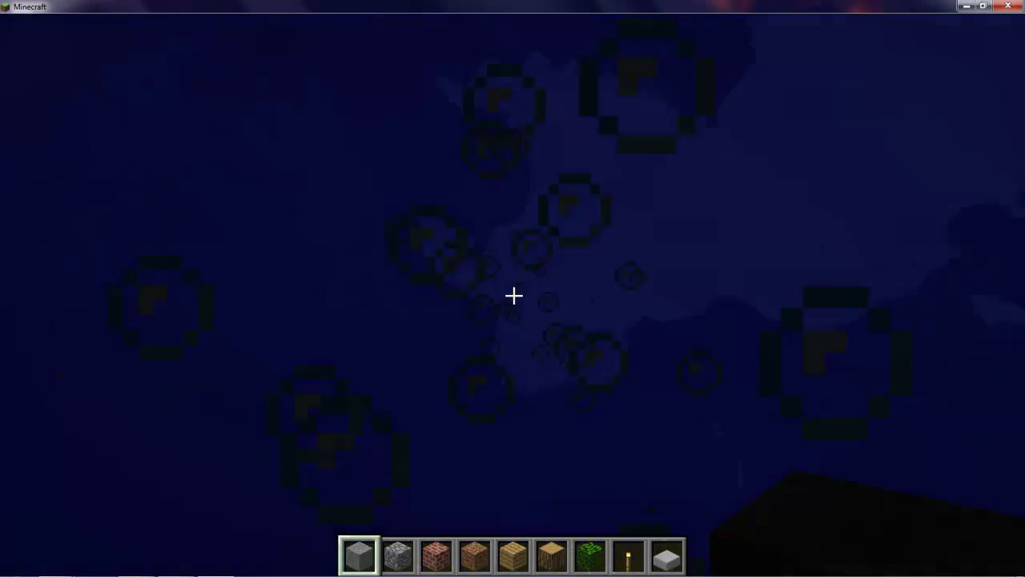
{"action": "key", "text": "shift"}
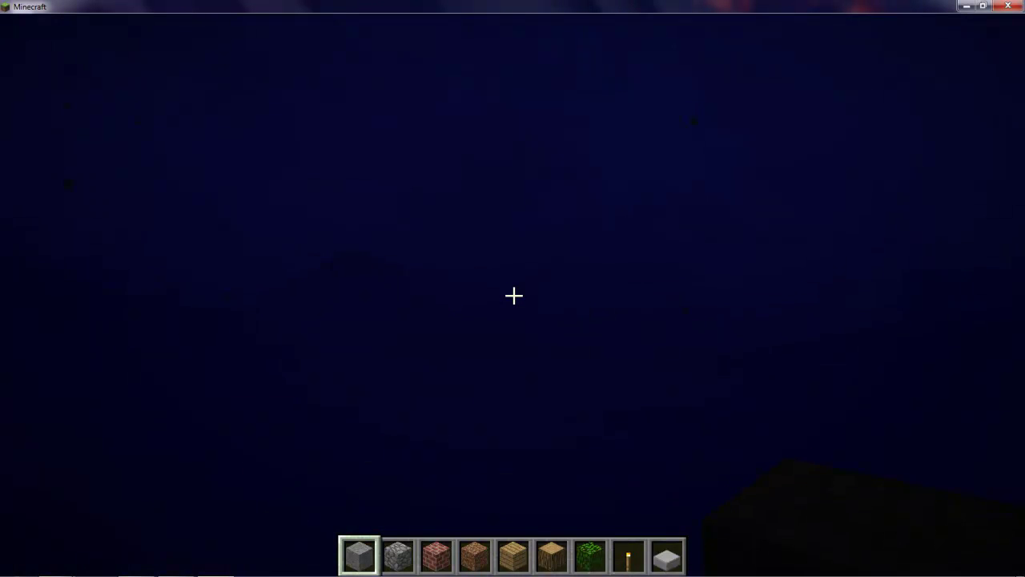
{"action": "key", "text": "space"}
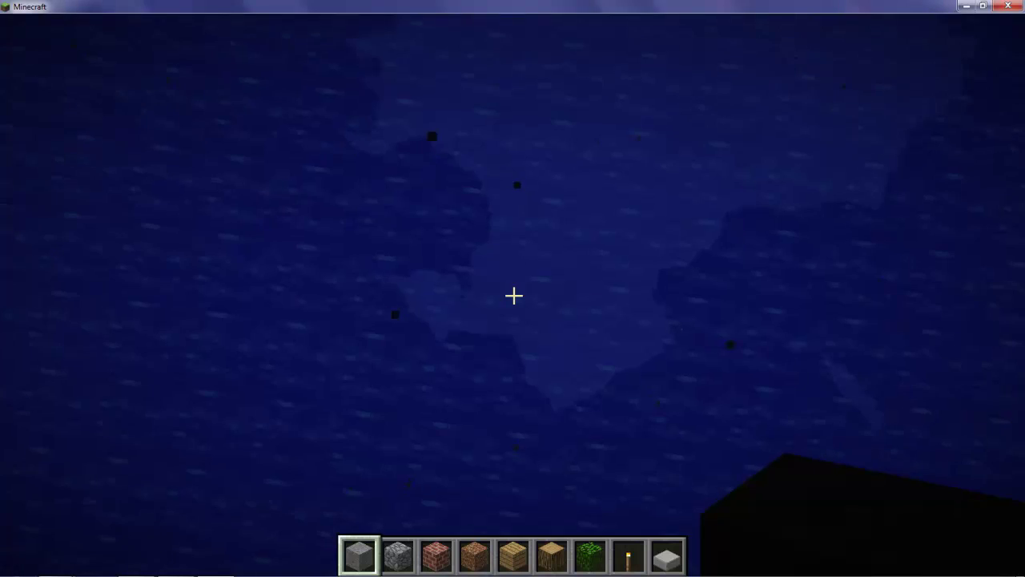
{"action": "key", "text": "space"}
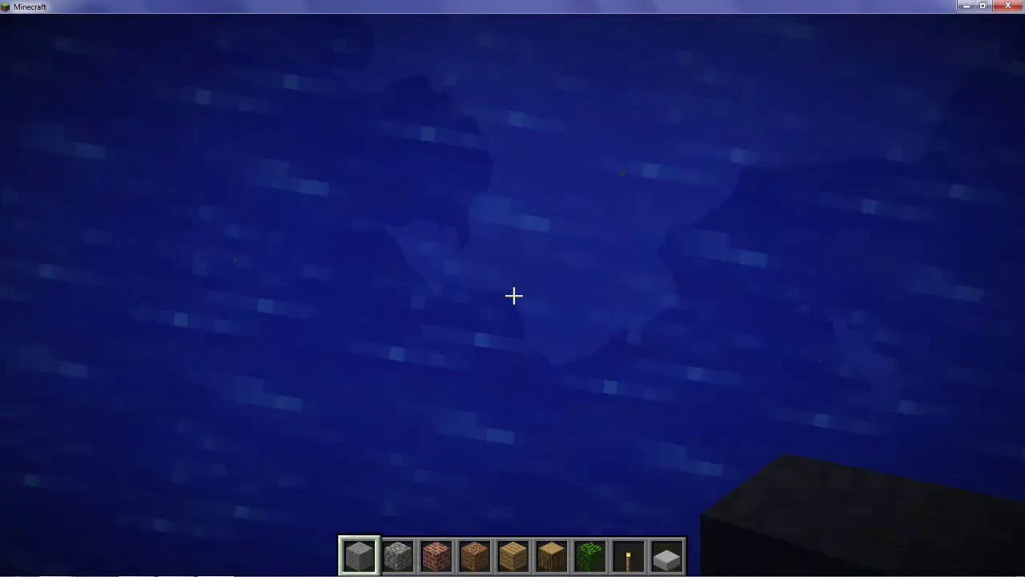
{"action": "key", "text": "shift"}
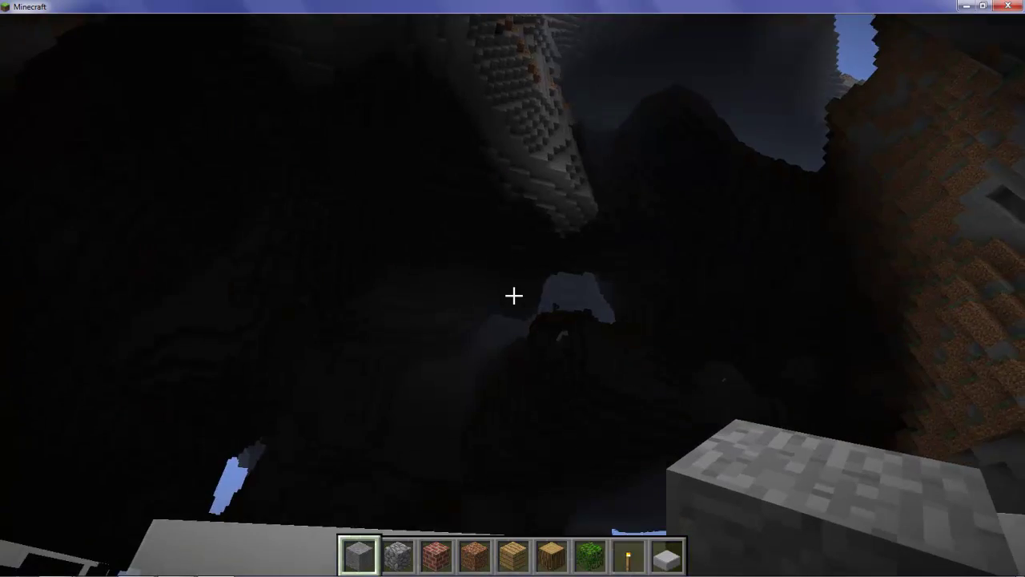
{"action": "key", "text": "w"}
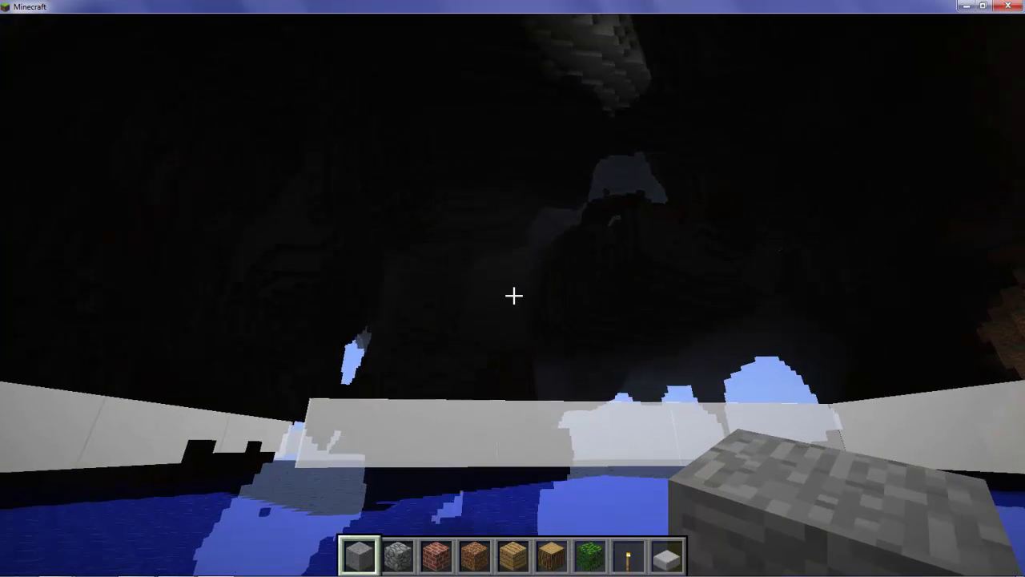
{"action": "mouse_move", "coordinate": [513, 295]}
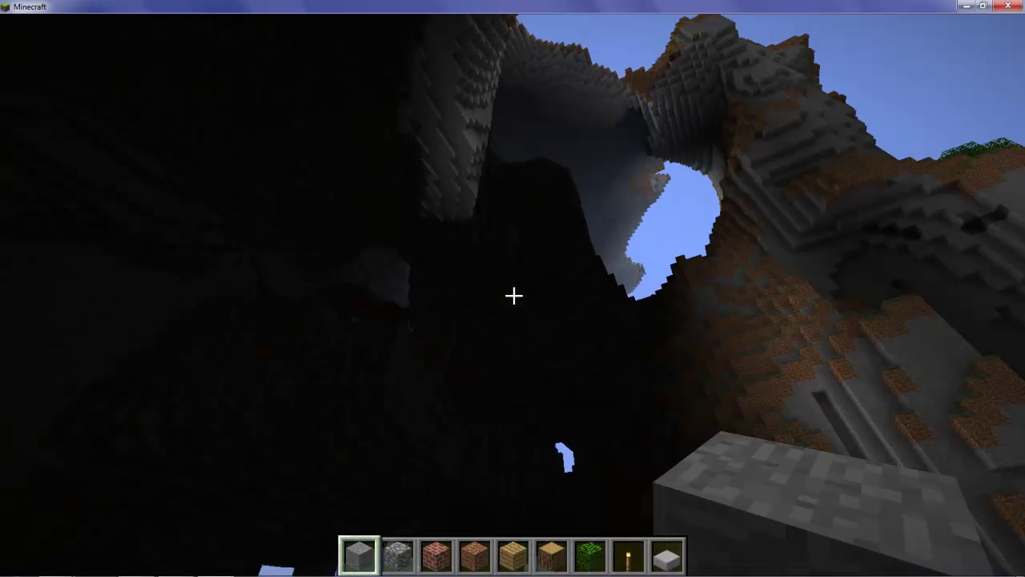